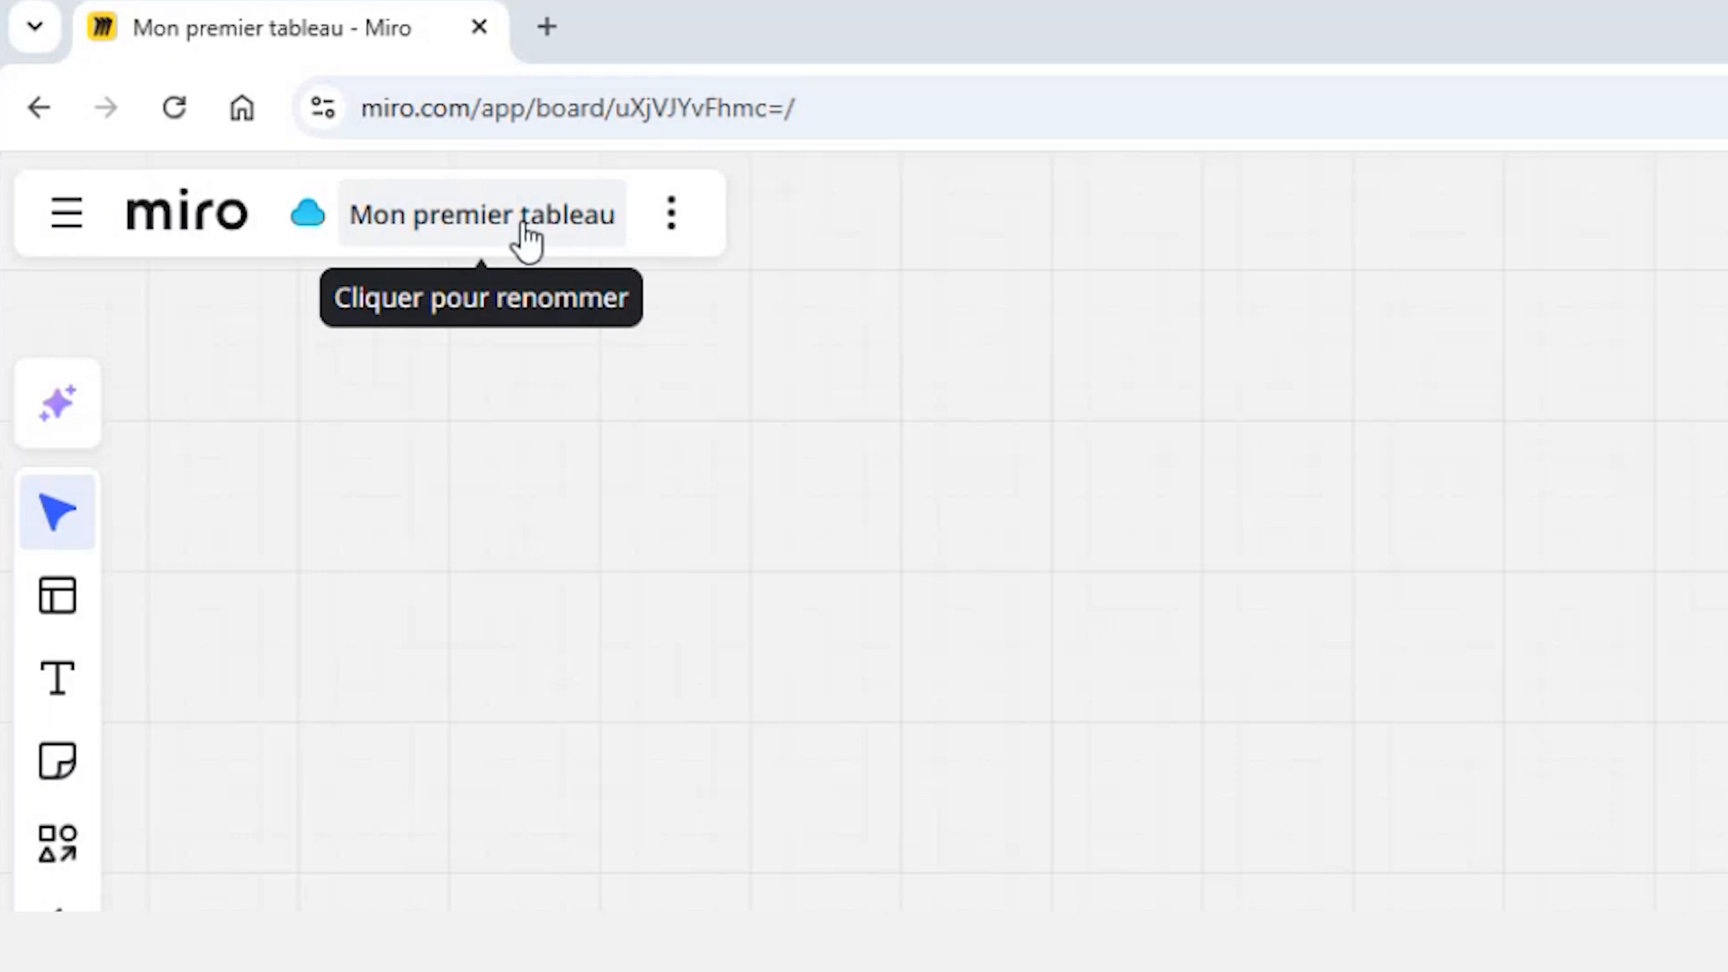
Rename the board "Notre fresque"
left_click(525, 230)
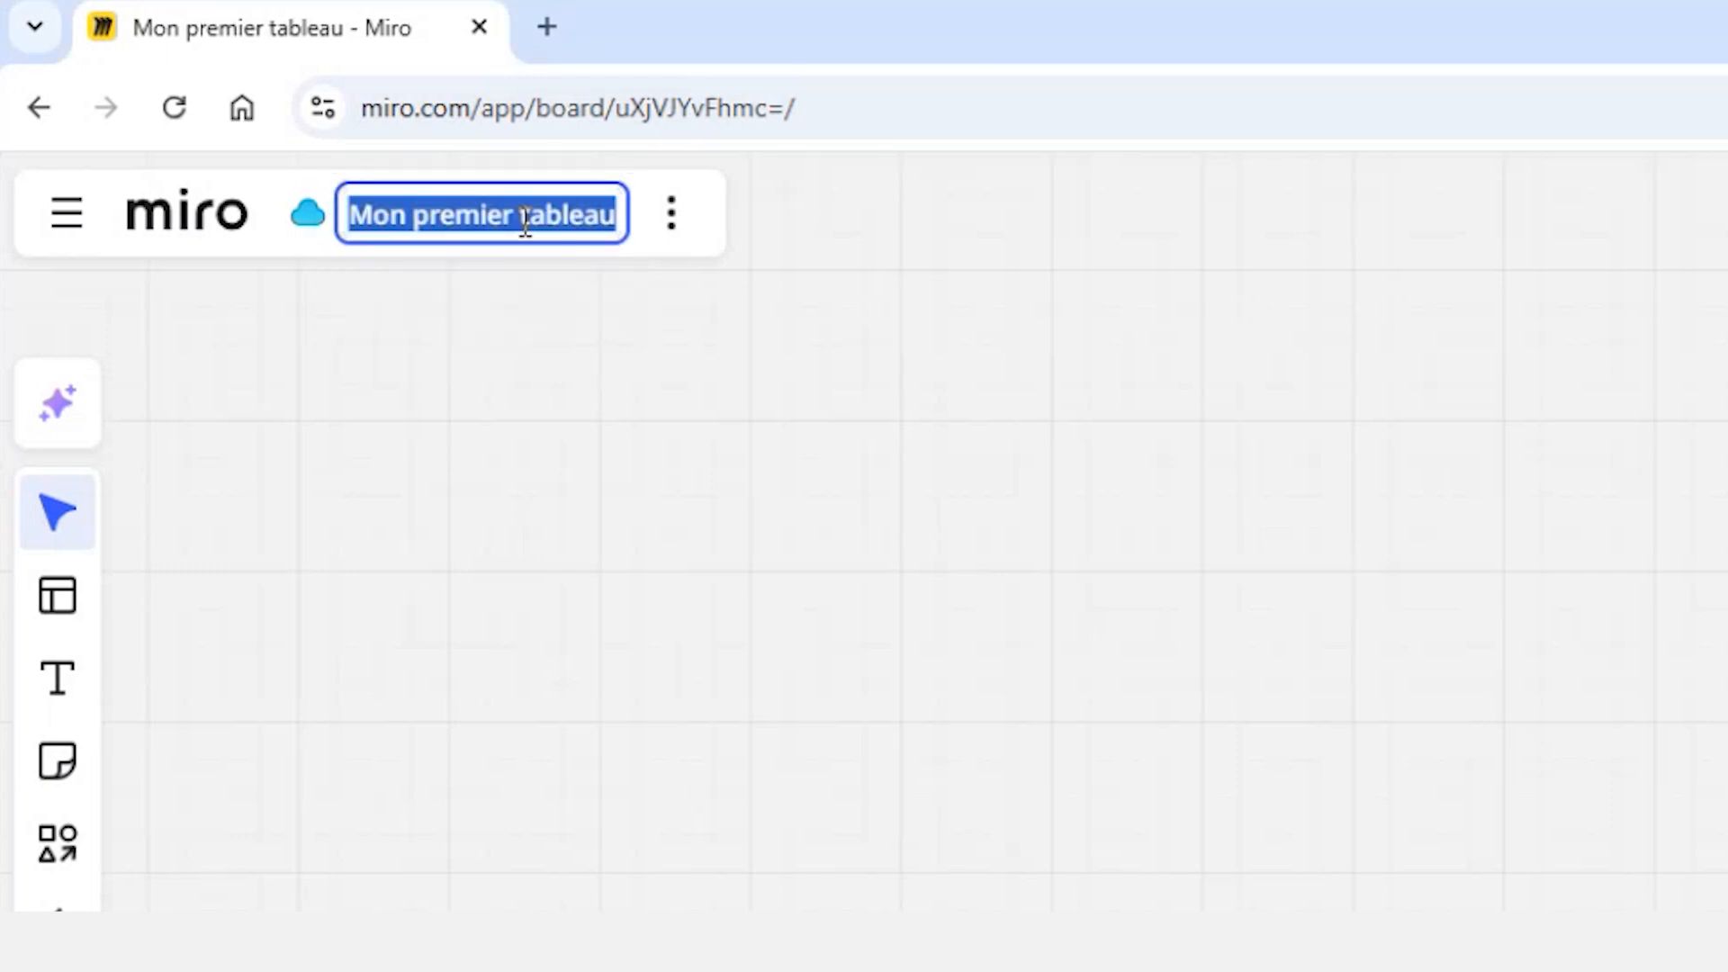
type("Notr")
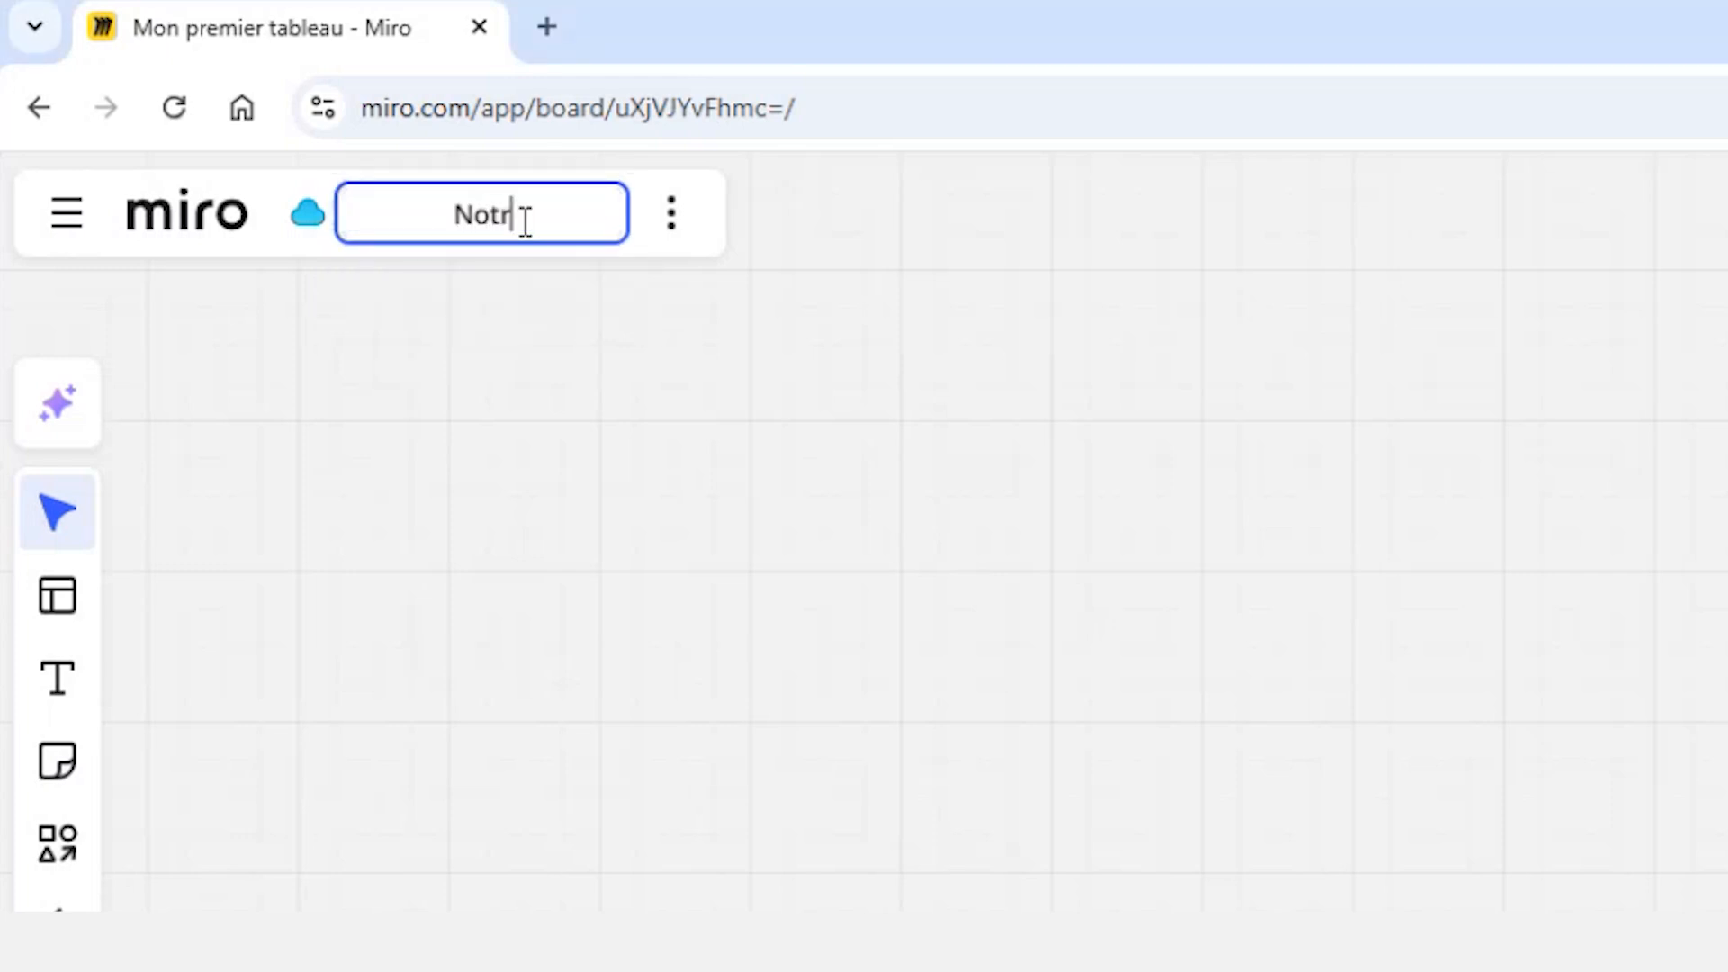
type("e fresque")
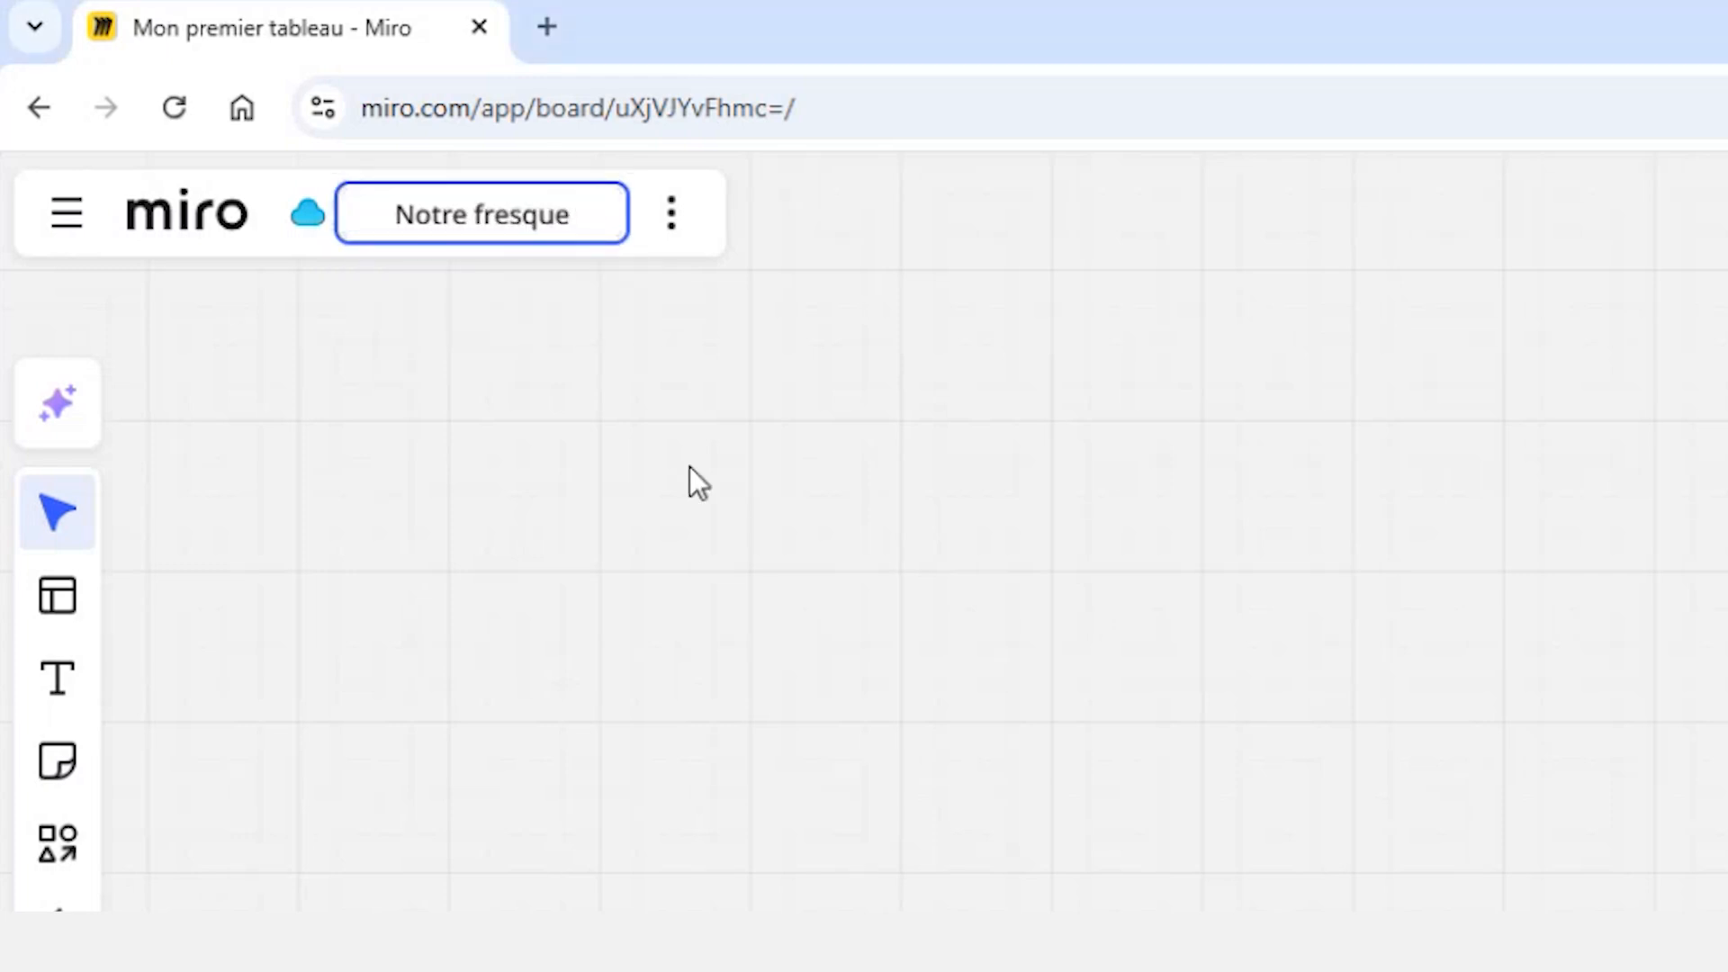
key("Return")
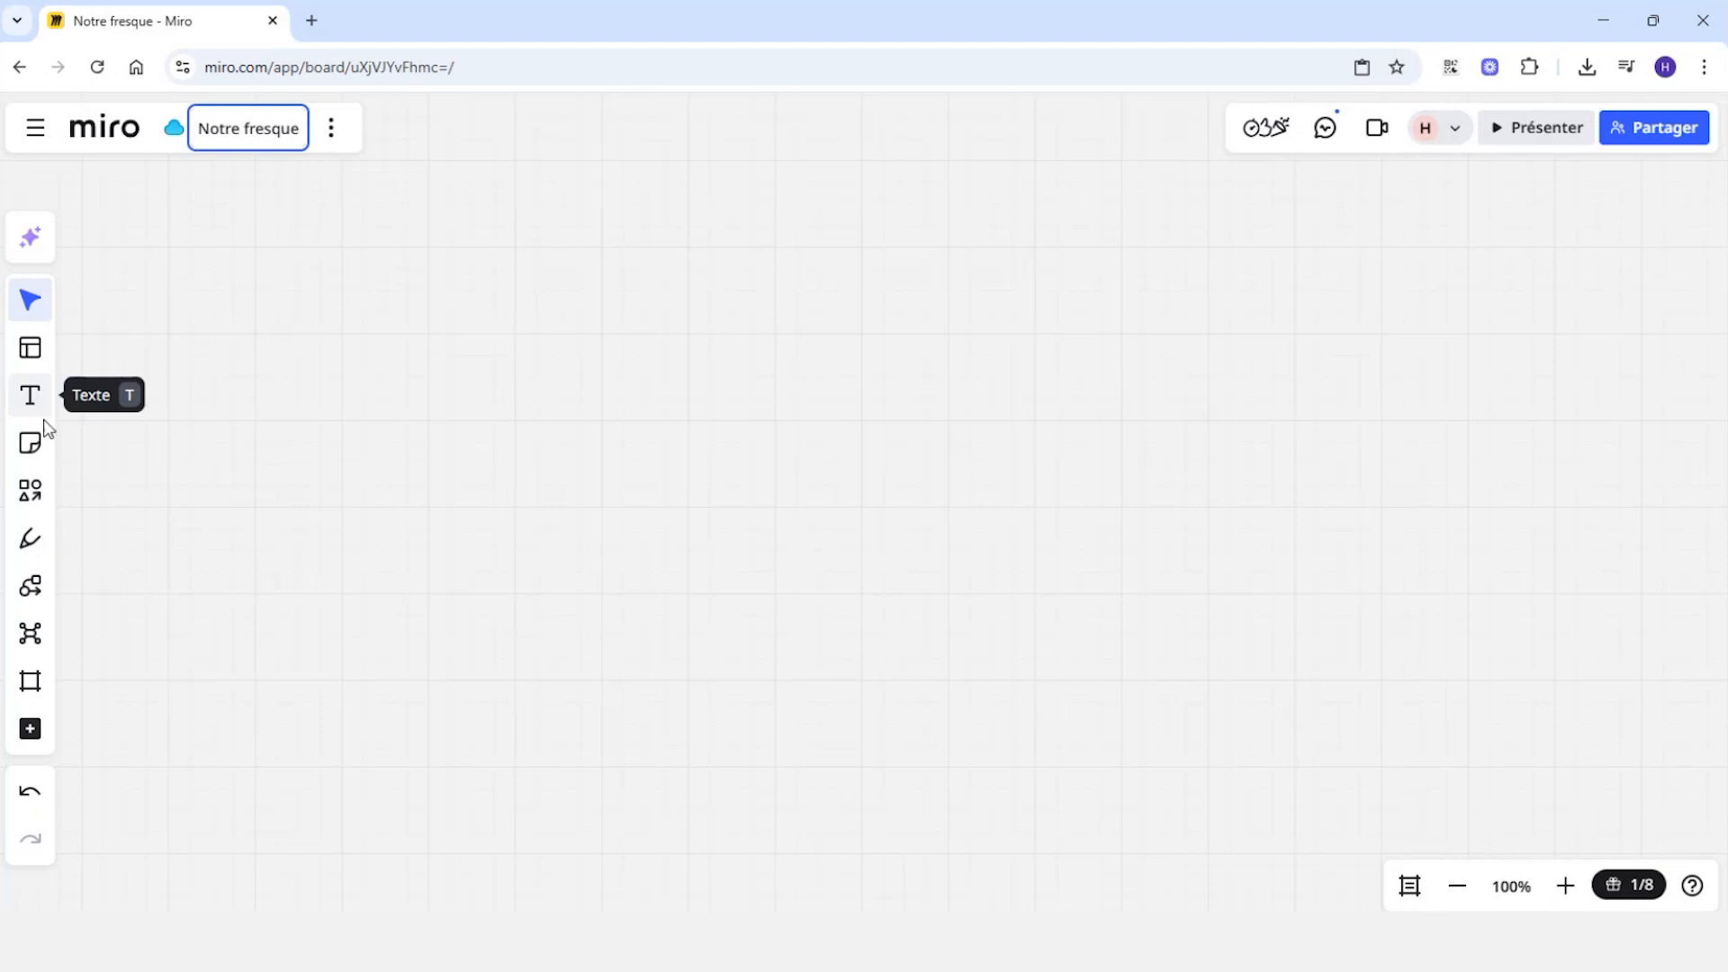
Draw a wide rounded rectangle in the upper part of the board and label it "Notre fresque"
left_click(32, 497)
left_click_drag(237, 273, 741, 366)
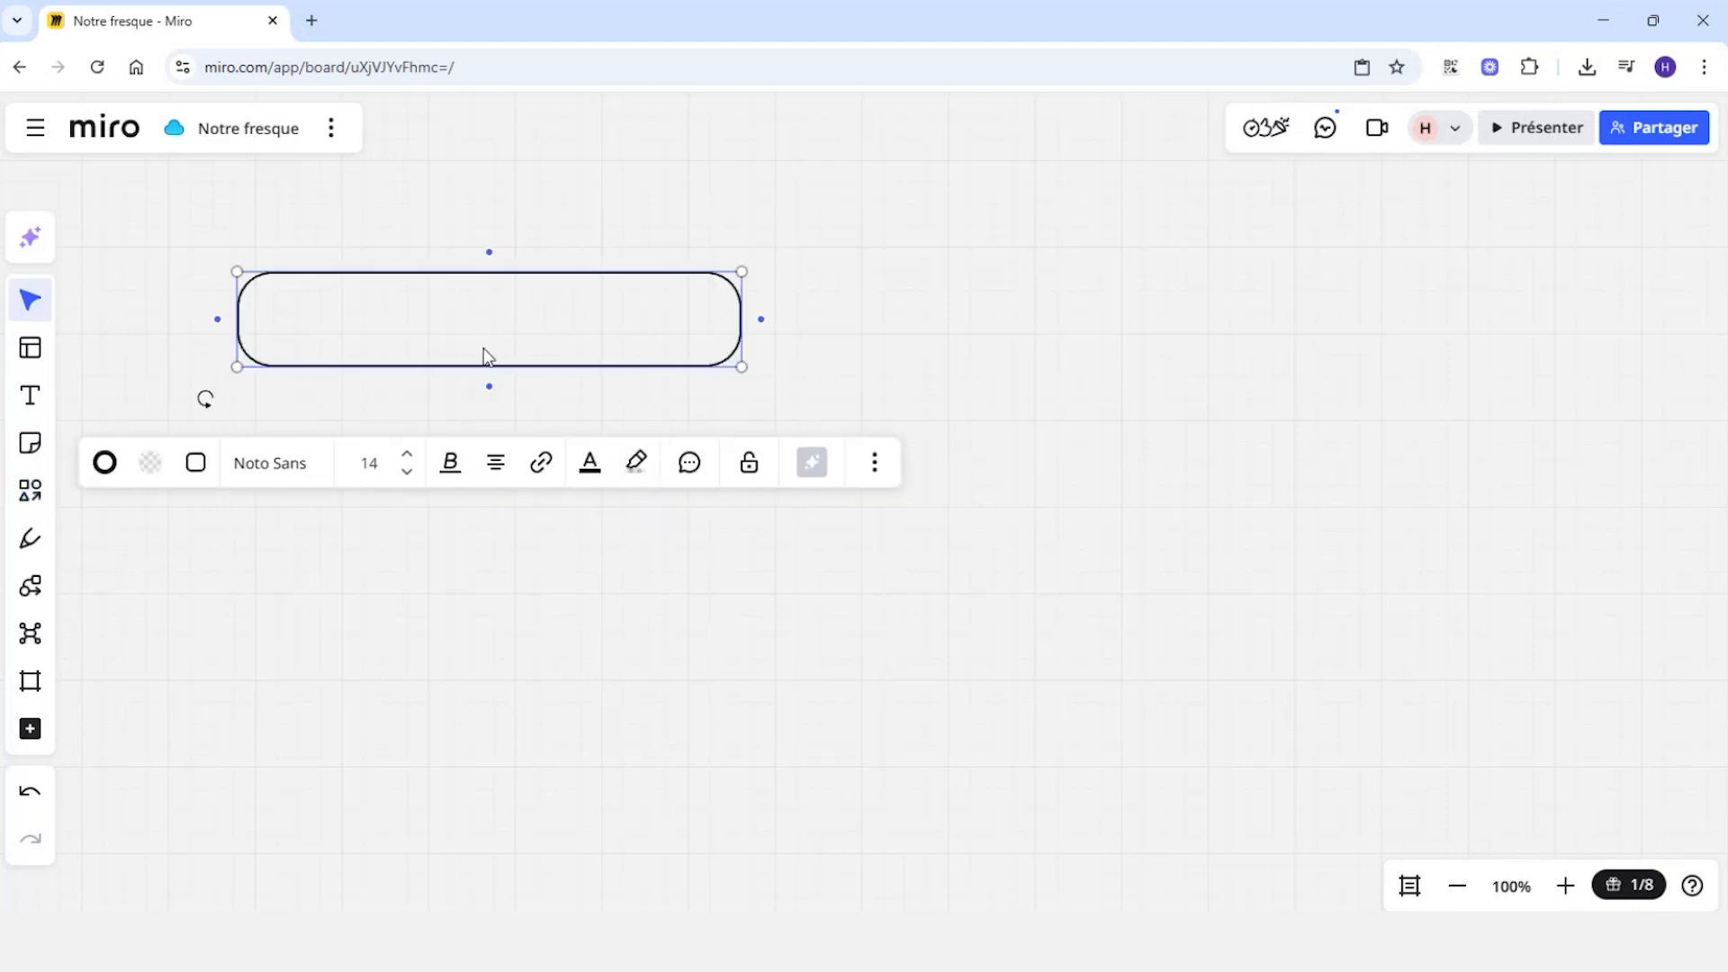
type("Notre fresque")
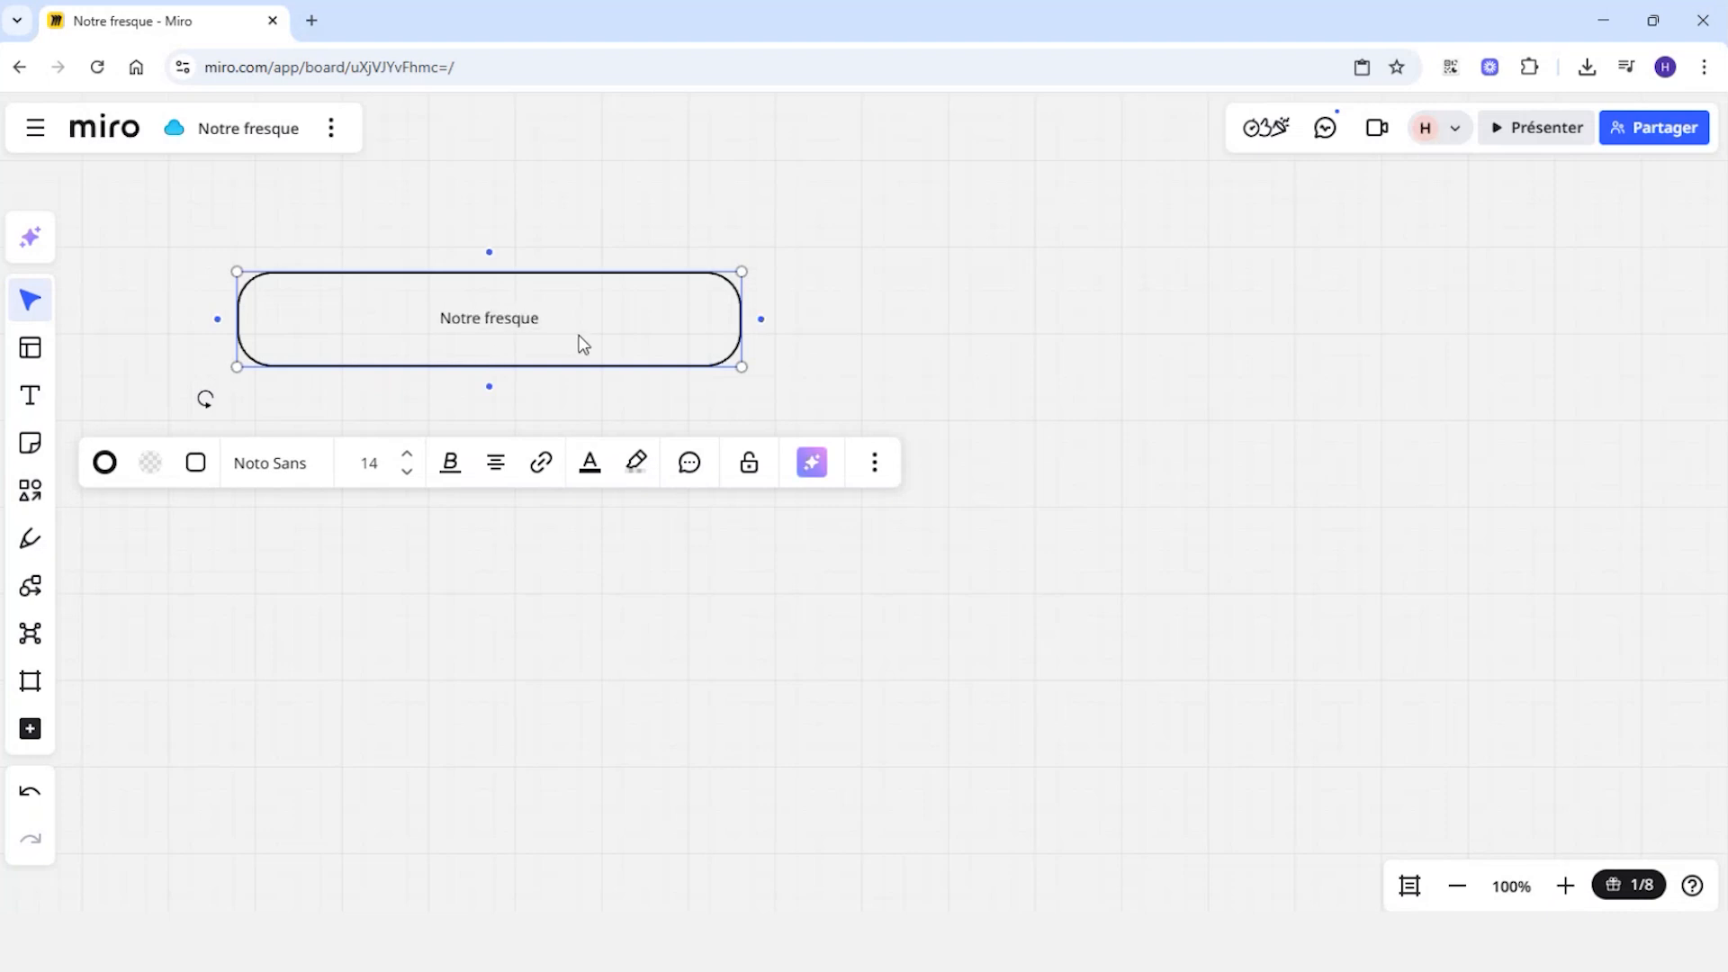
Fill the "Notre fresque" rectangle with light blue and enlarge its text by three increments
left_click(153, 467)
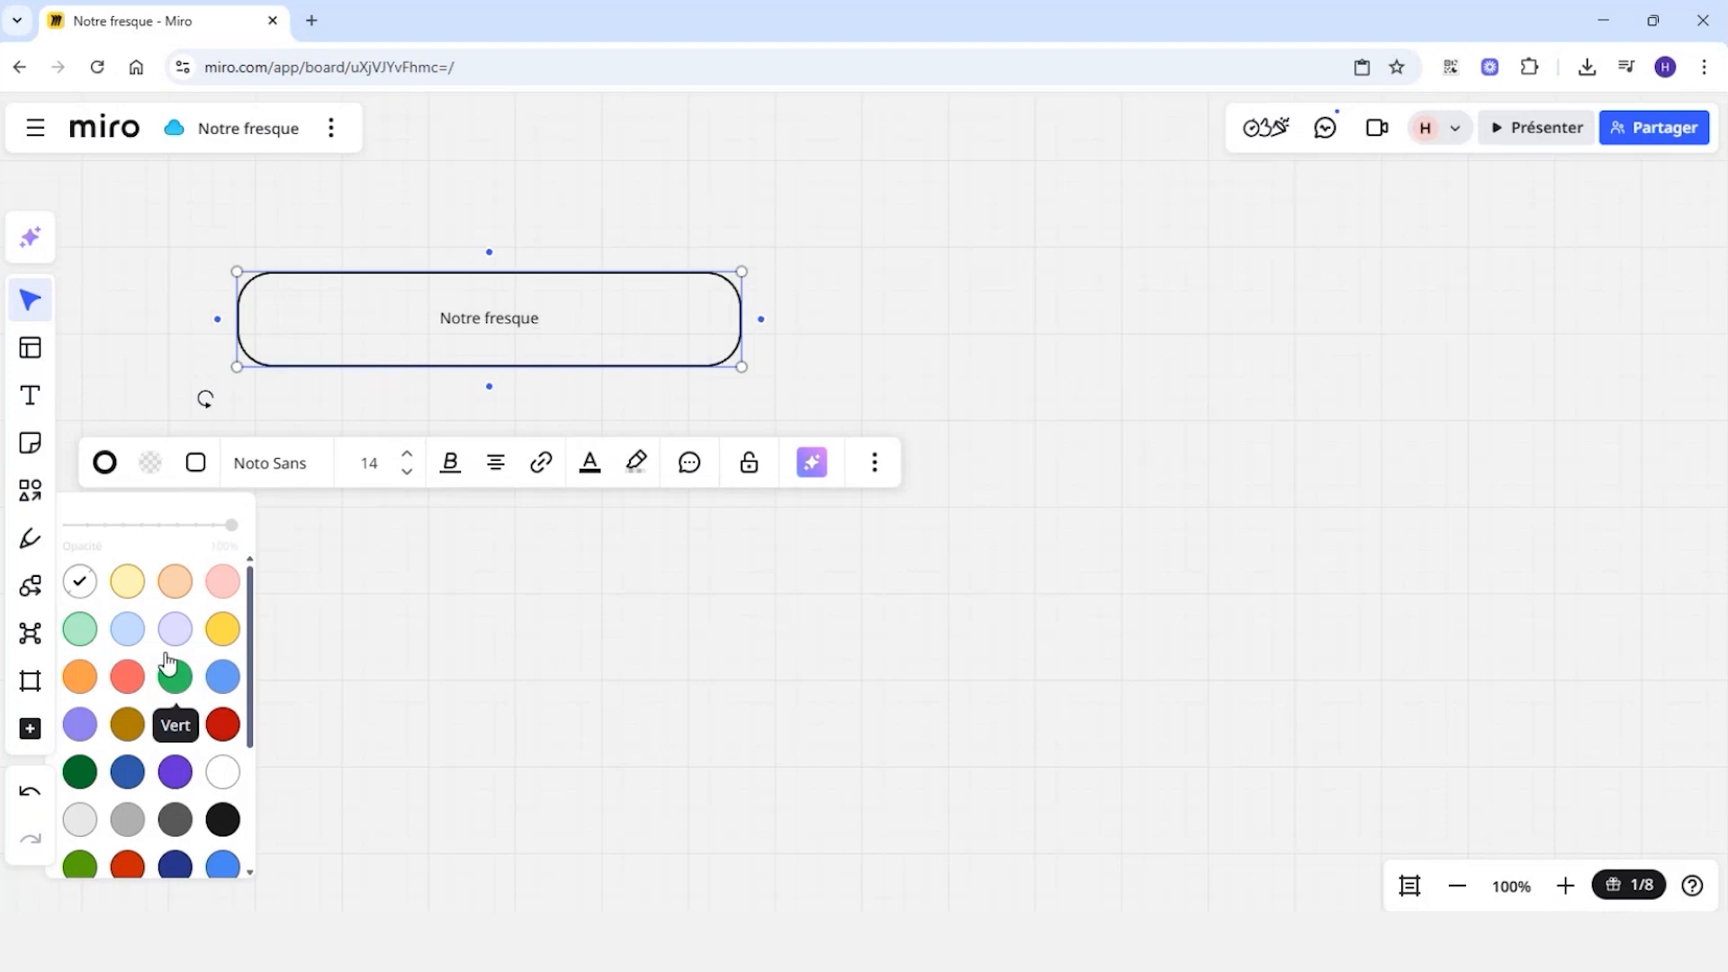
left_click(128, 630)
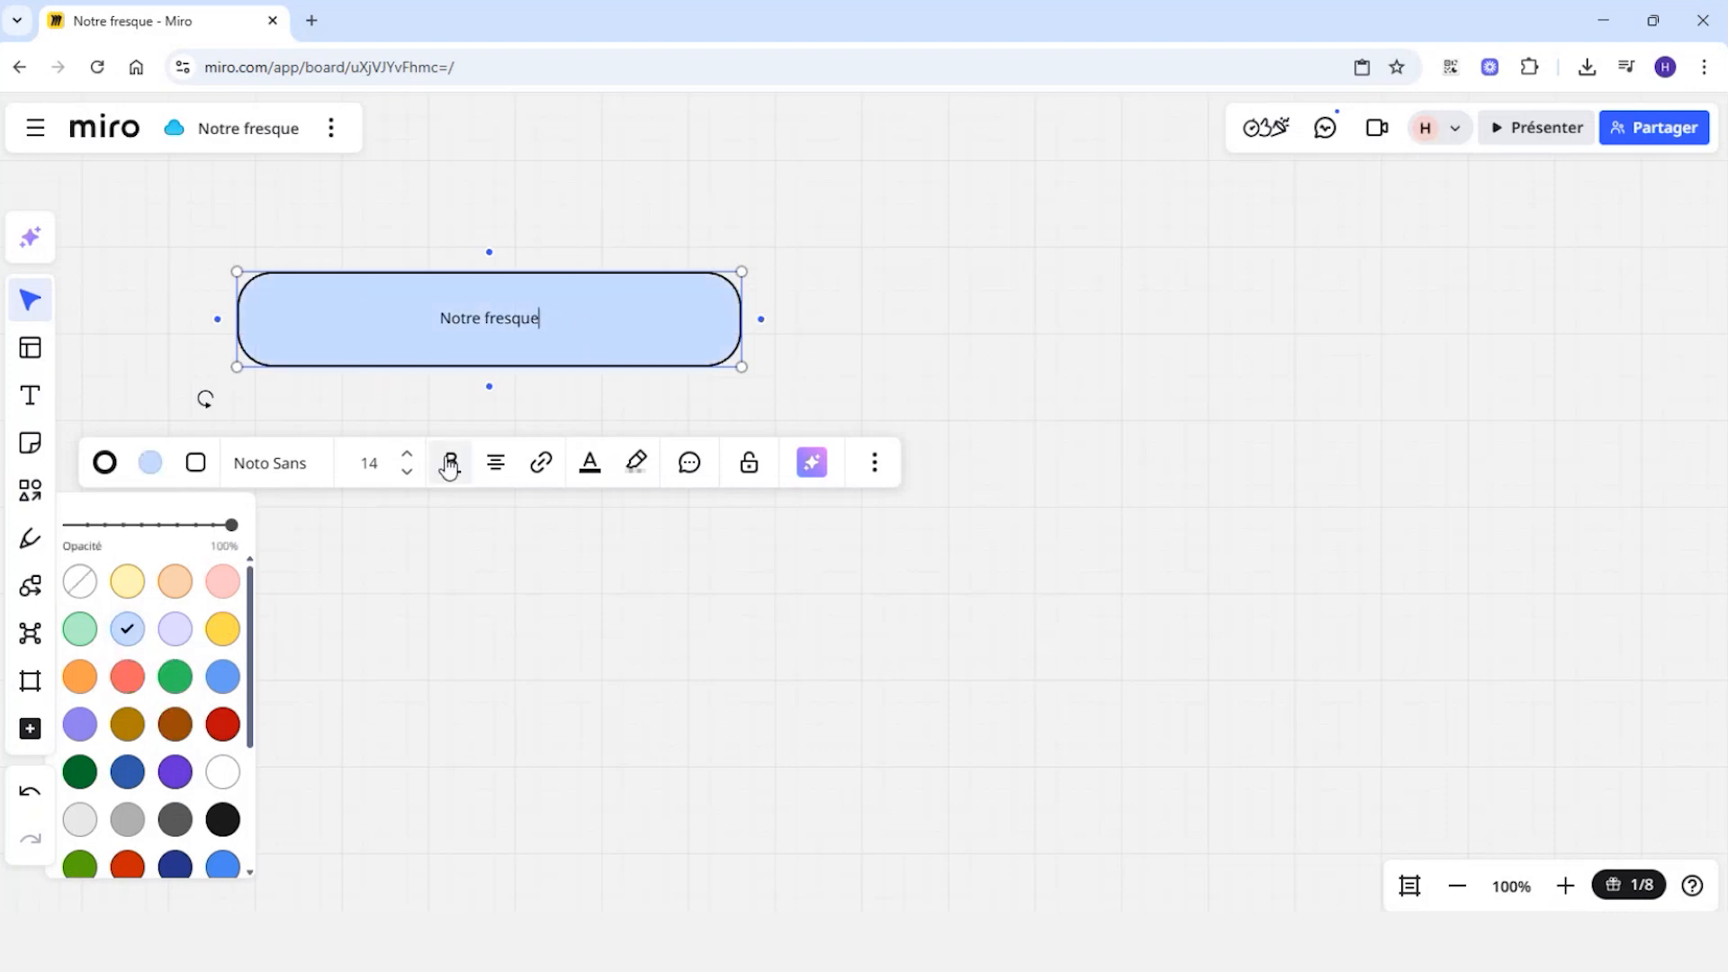
left_click(407, 455)
left_click(407, 456)
left_click(407, 455)
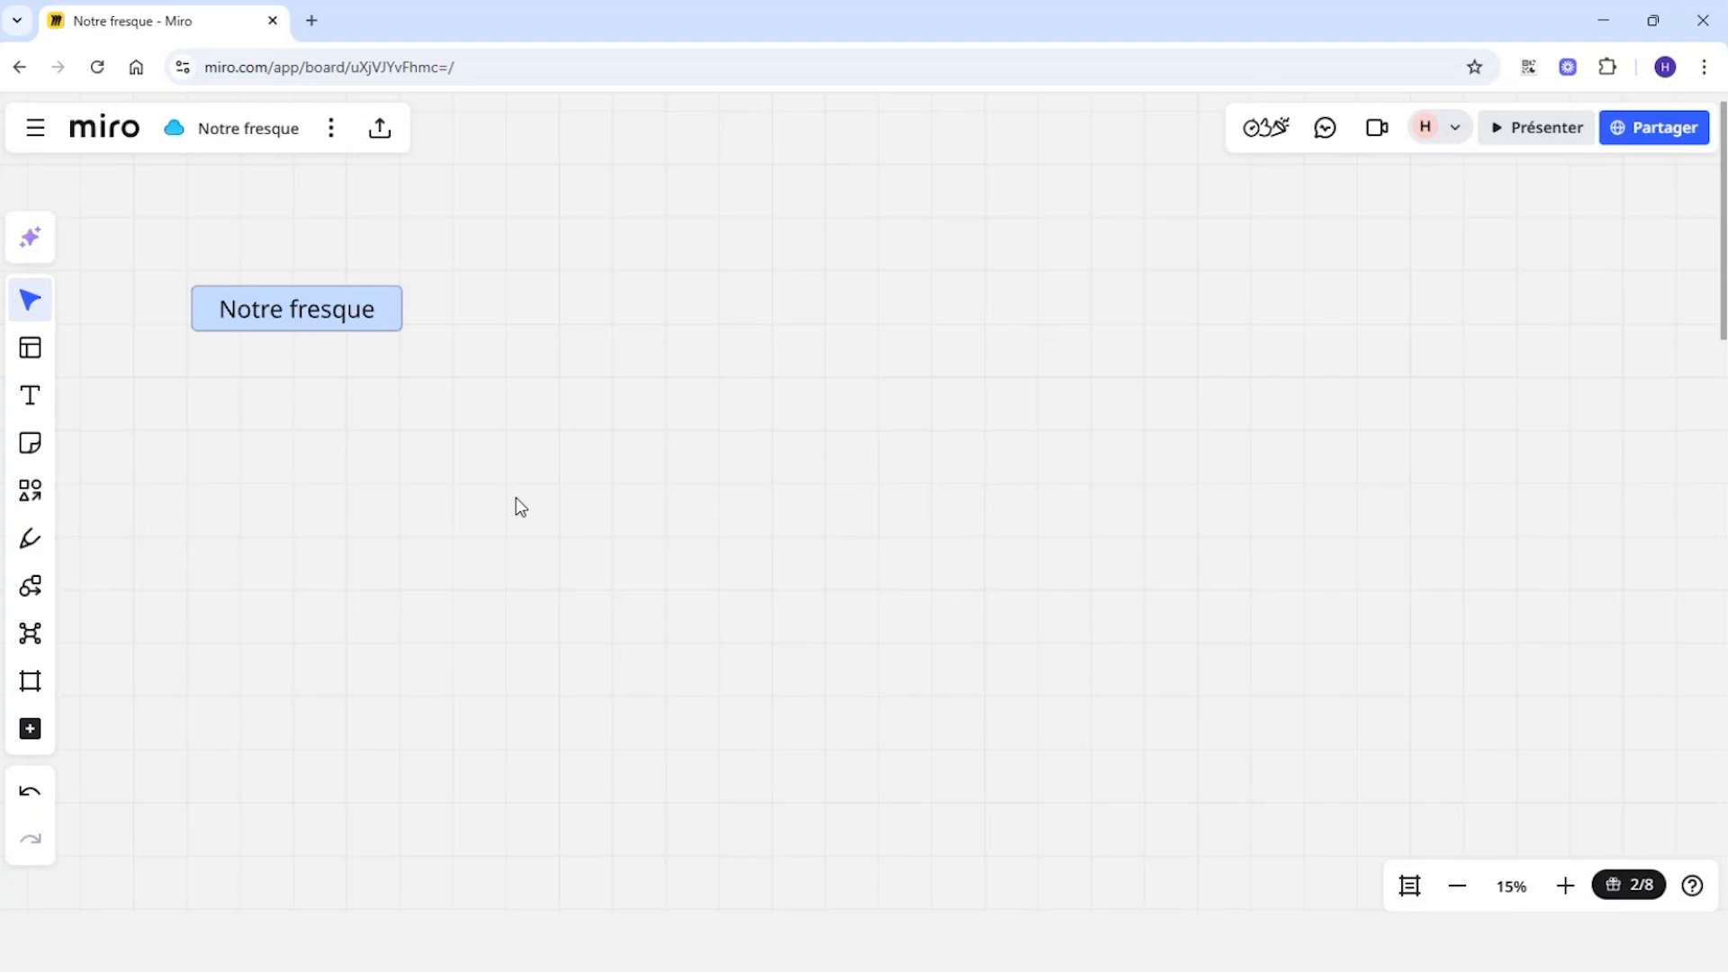
left_click_drag(462, 470, 797, 559)
left_click_drag(1068, 487, 653, 365)
left_click_drag(478, 618, 515, 598)
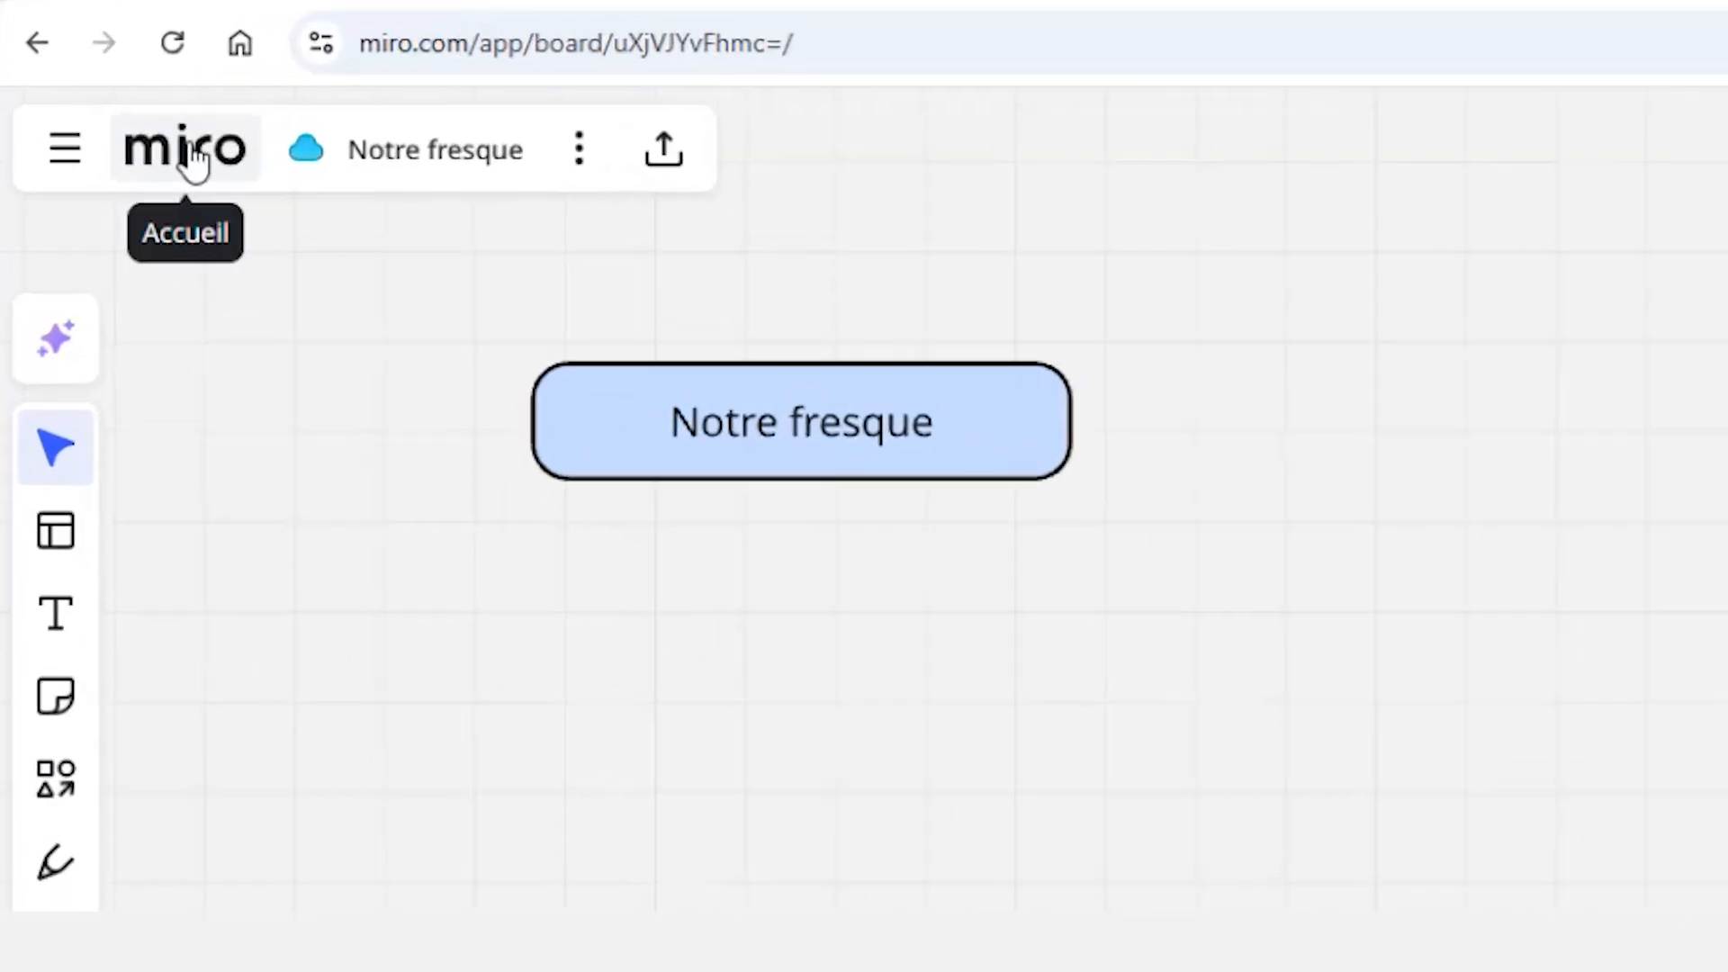
Return to the dashboard and create a new blank board without using a template
left_click(191, 153)
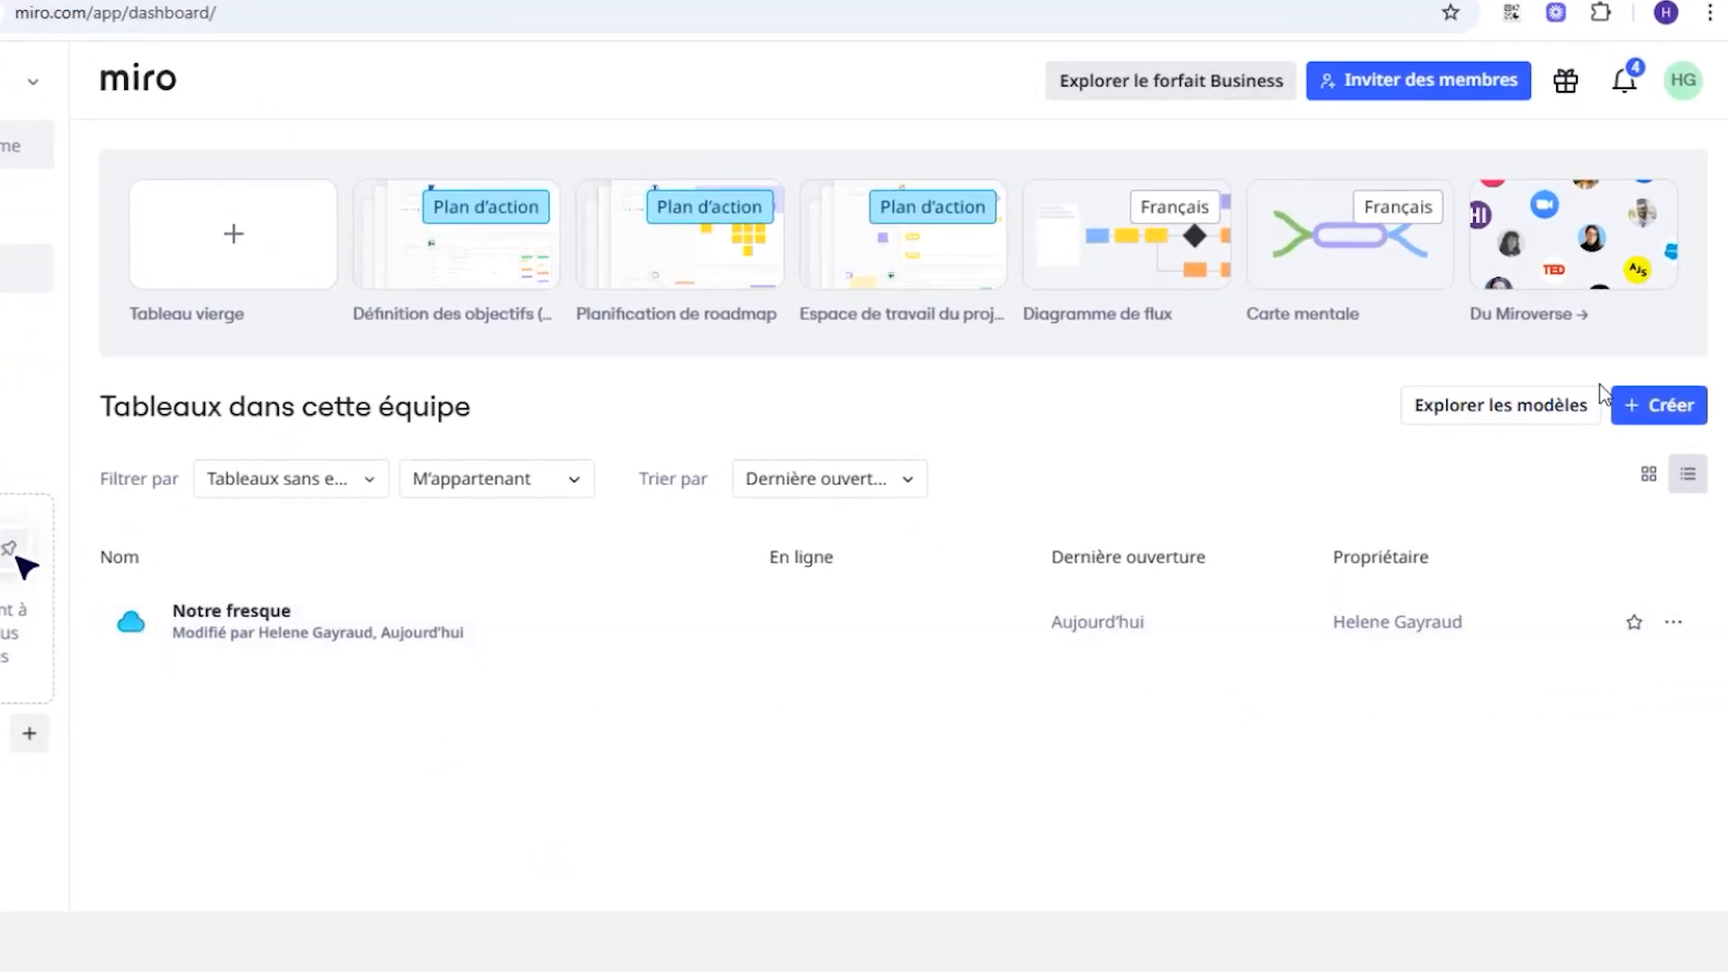
left_click(1669, 404)
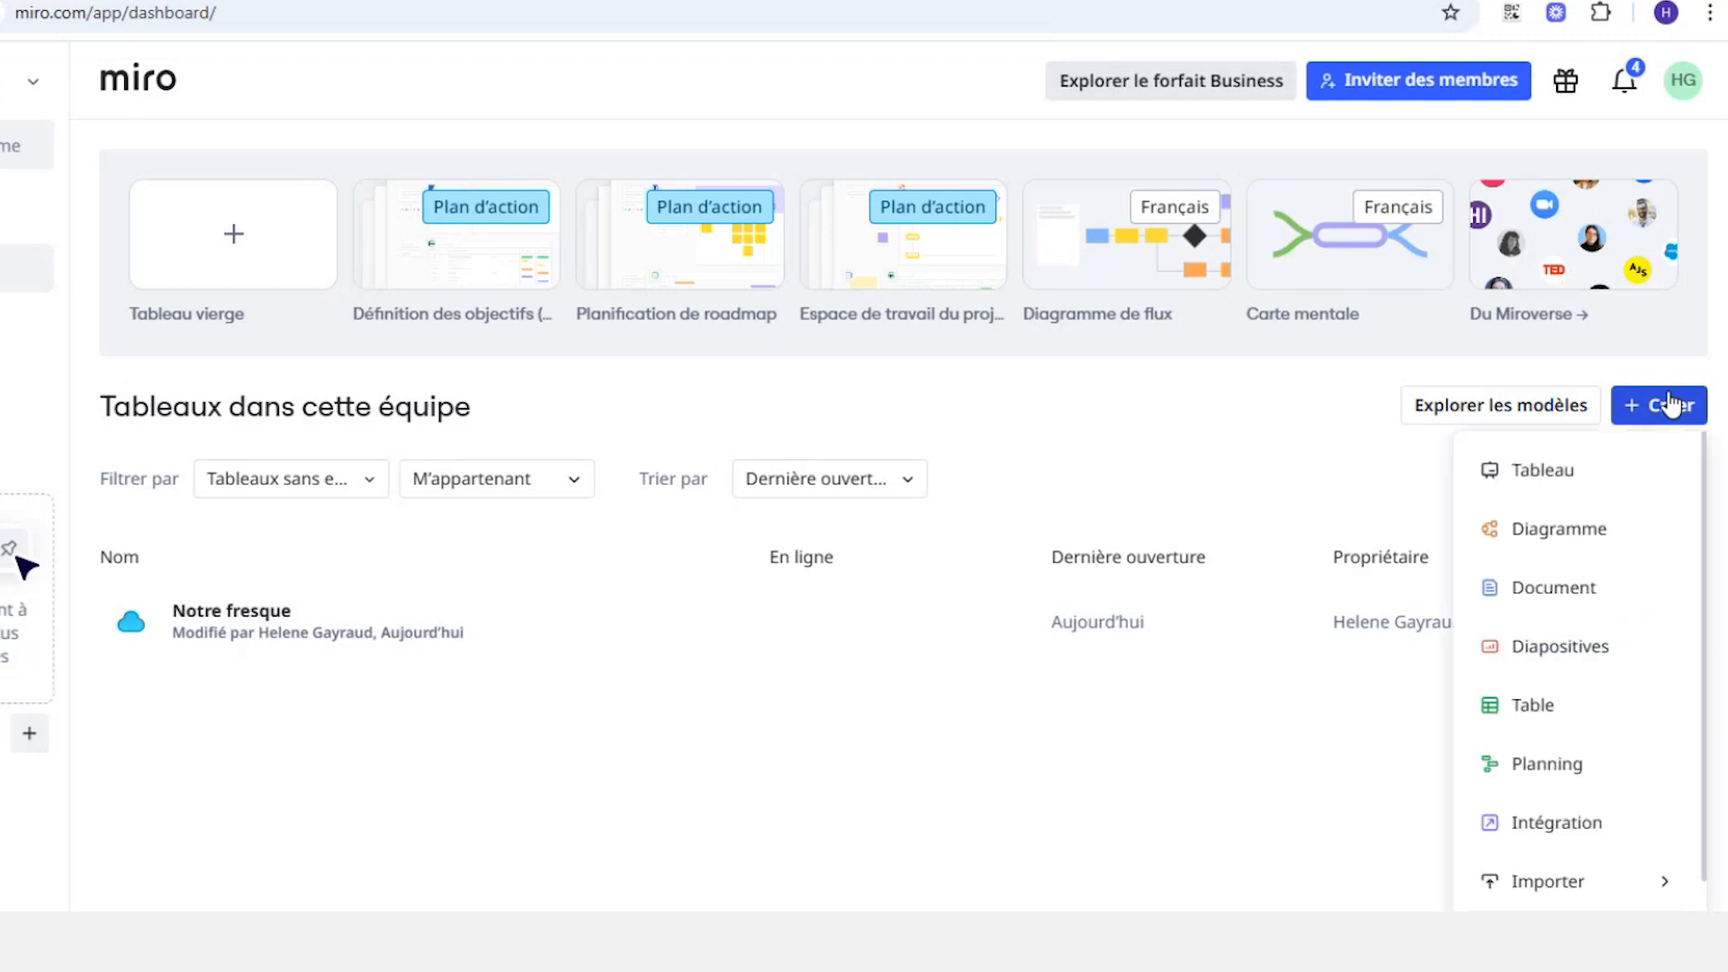
left_click(1593, 475)
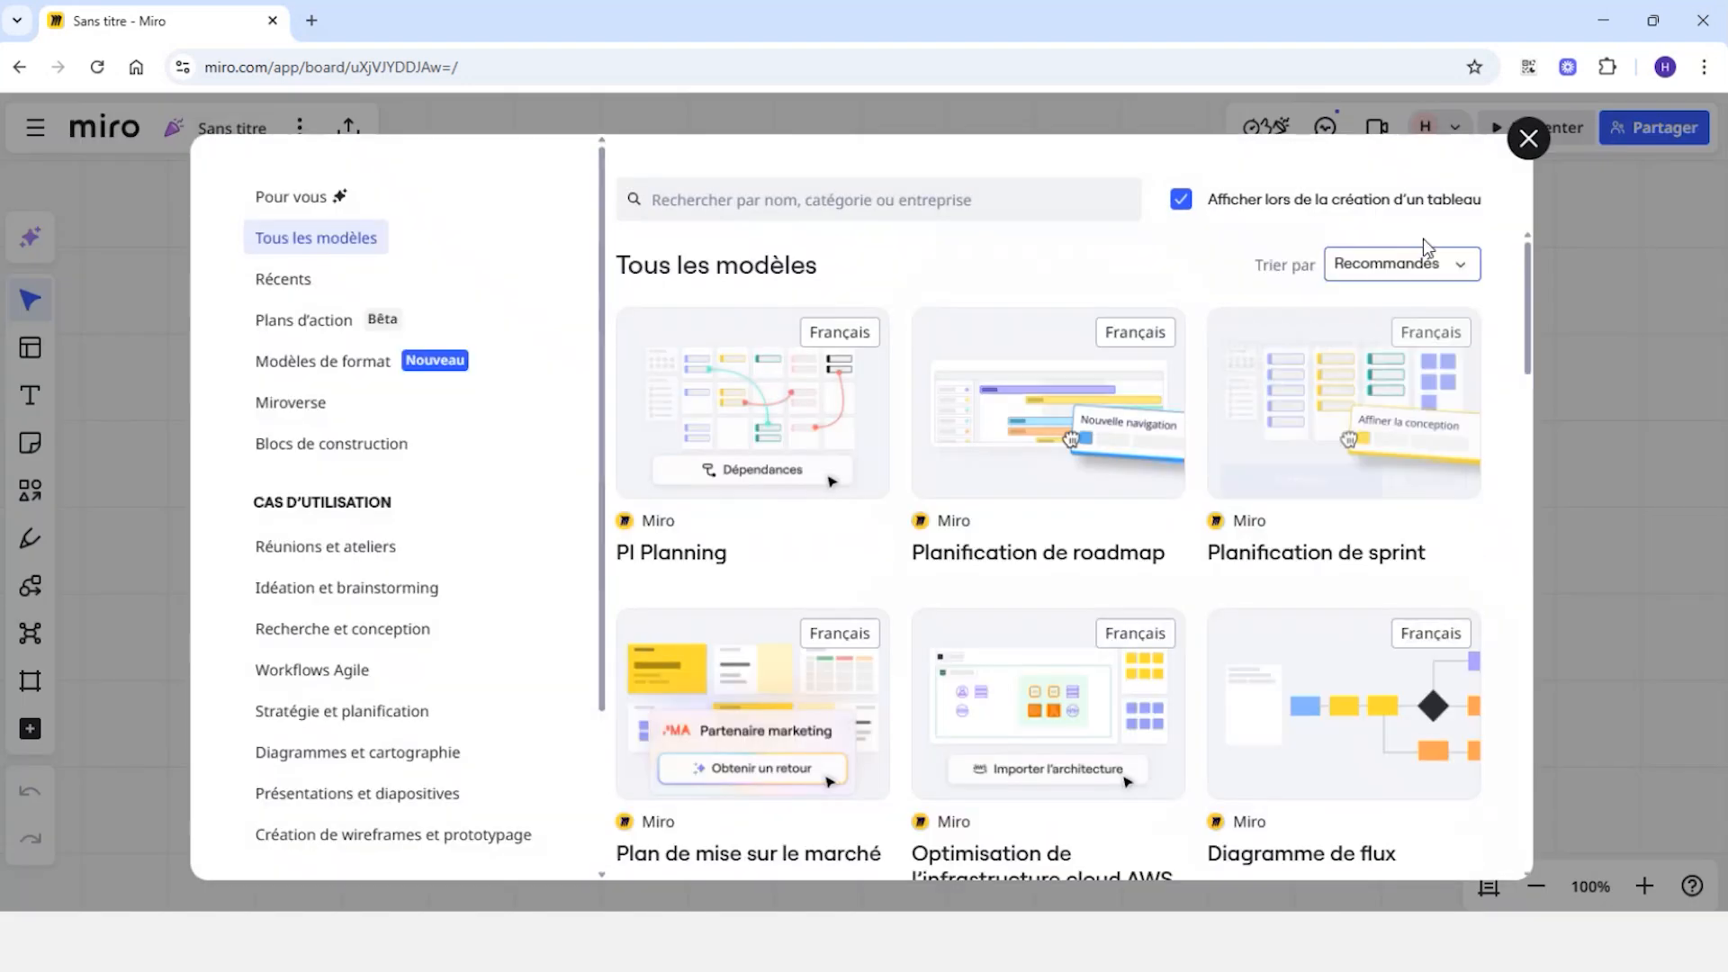
left_click(1529, 140)
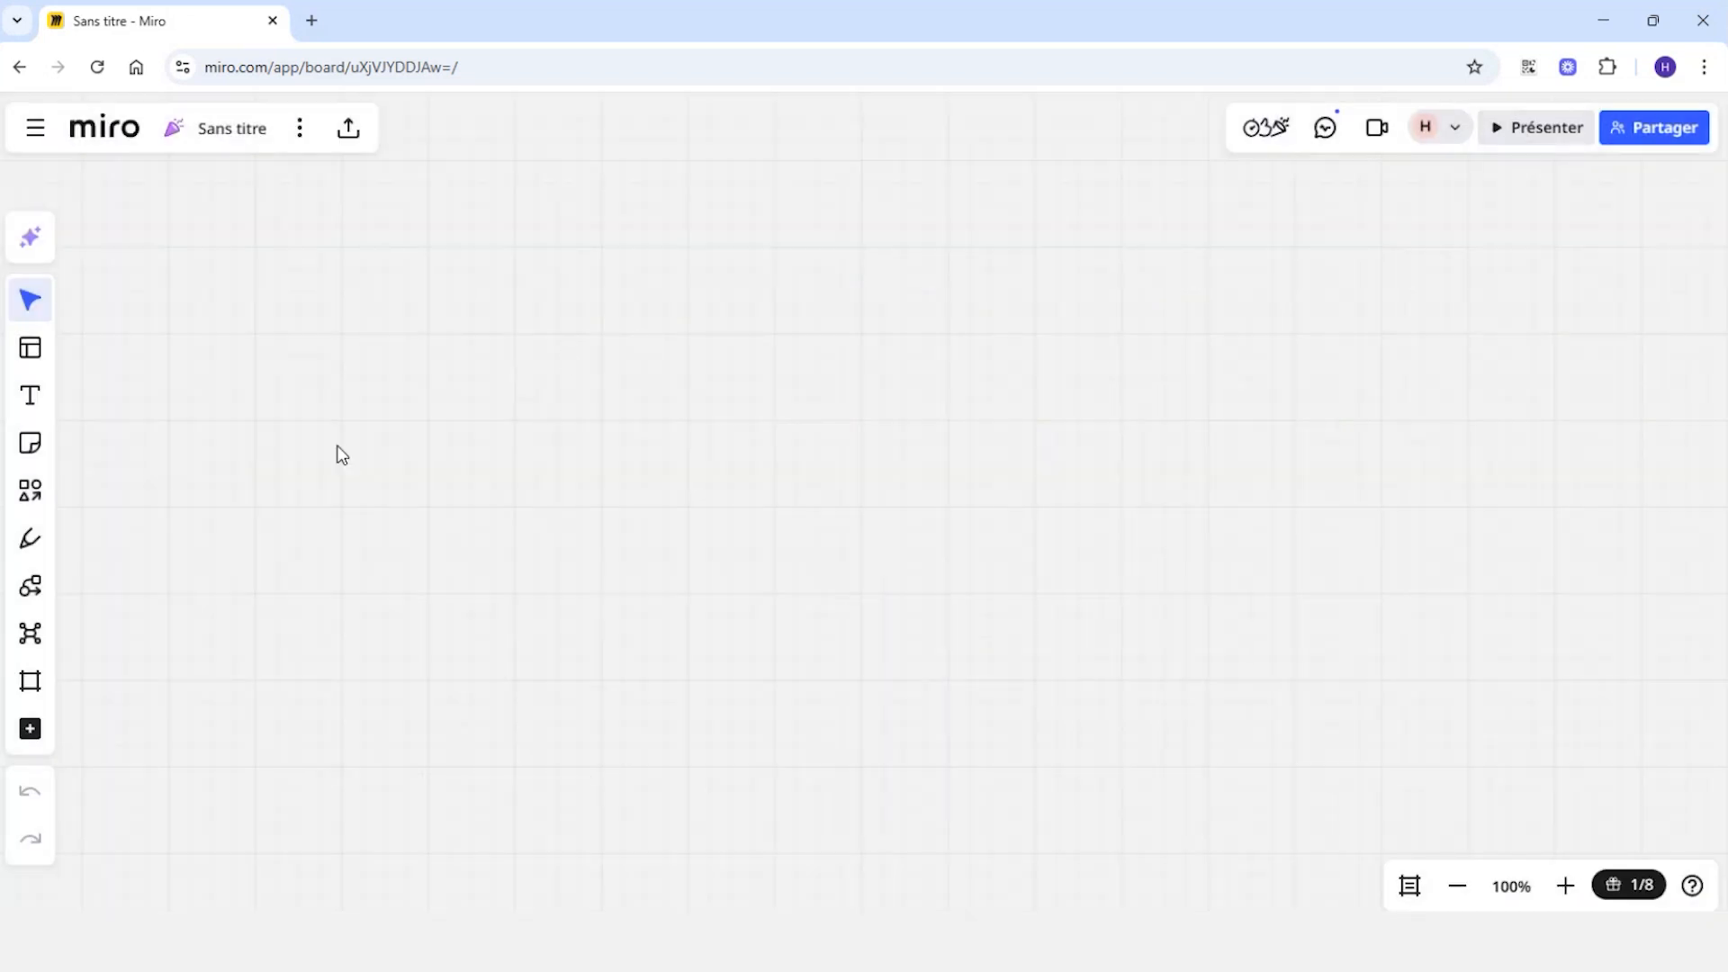
Rename the new board "Éléments de la Fresque climat-santé"
left_click(232, 133)
type("mat-santé")
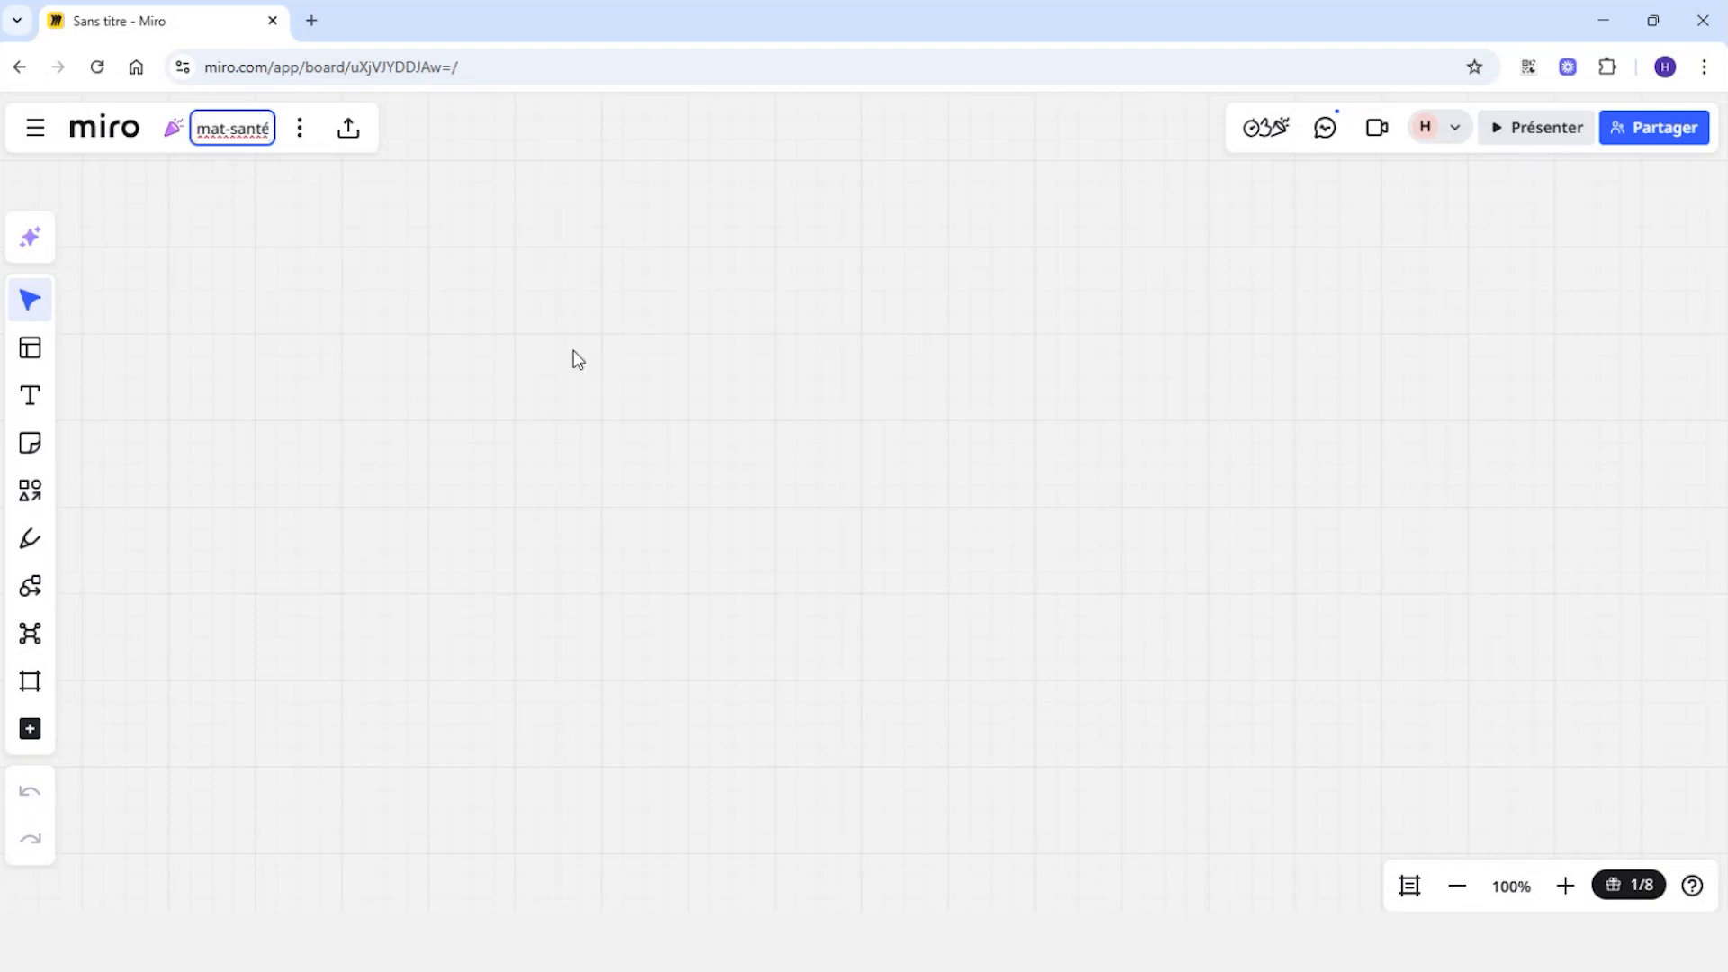
key("Return")
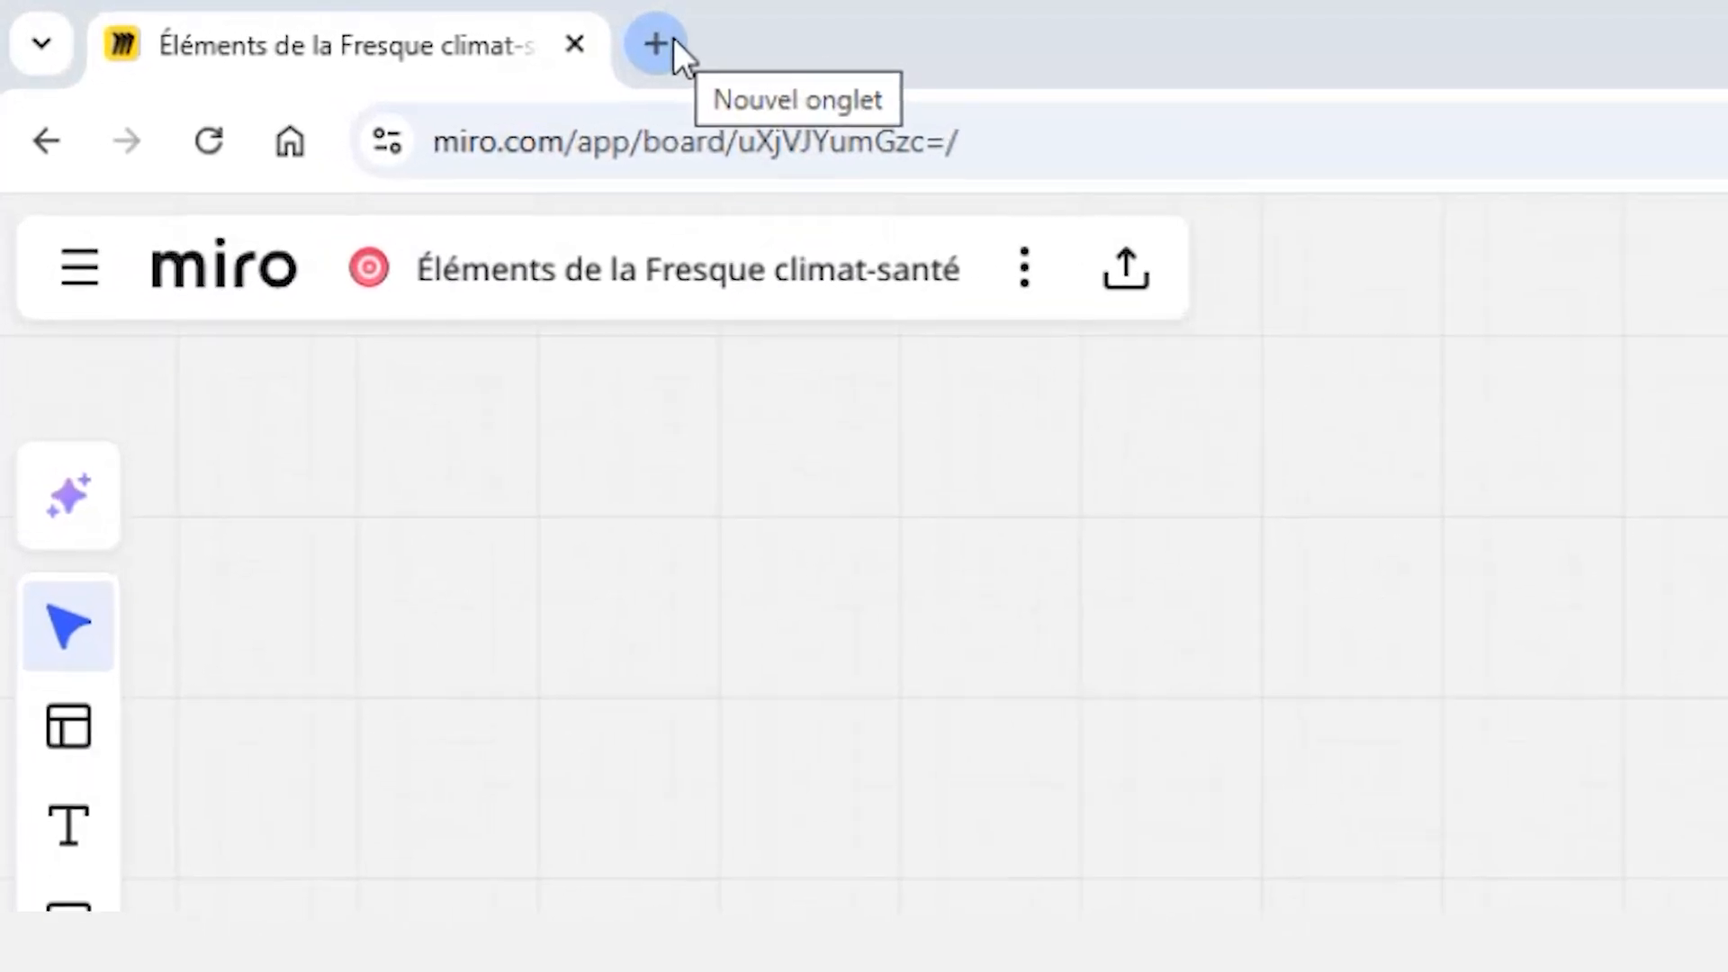
Open the "Fresque climat-santé INSPQ" board in a new browser tab from the copied share link and bring its activity sections into view
left_click(674, 38)
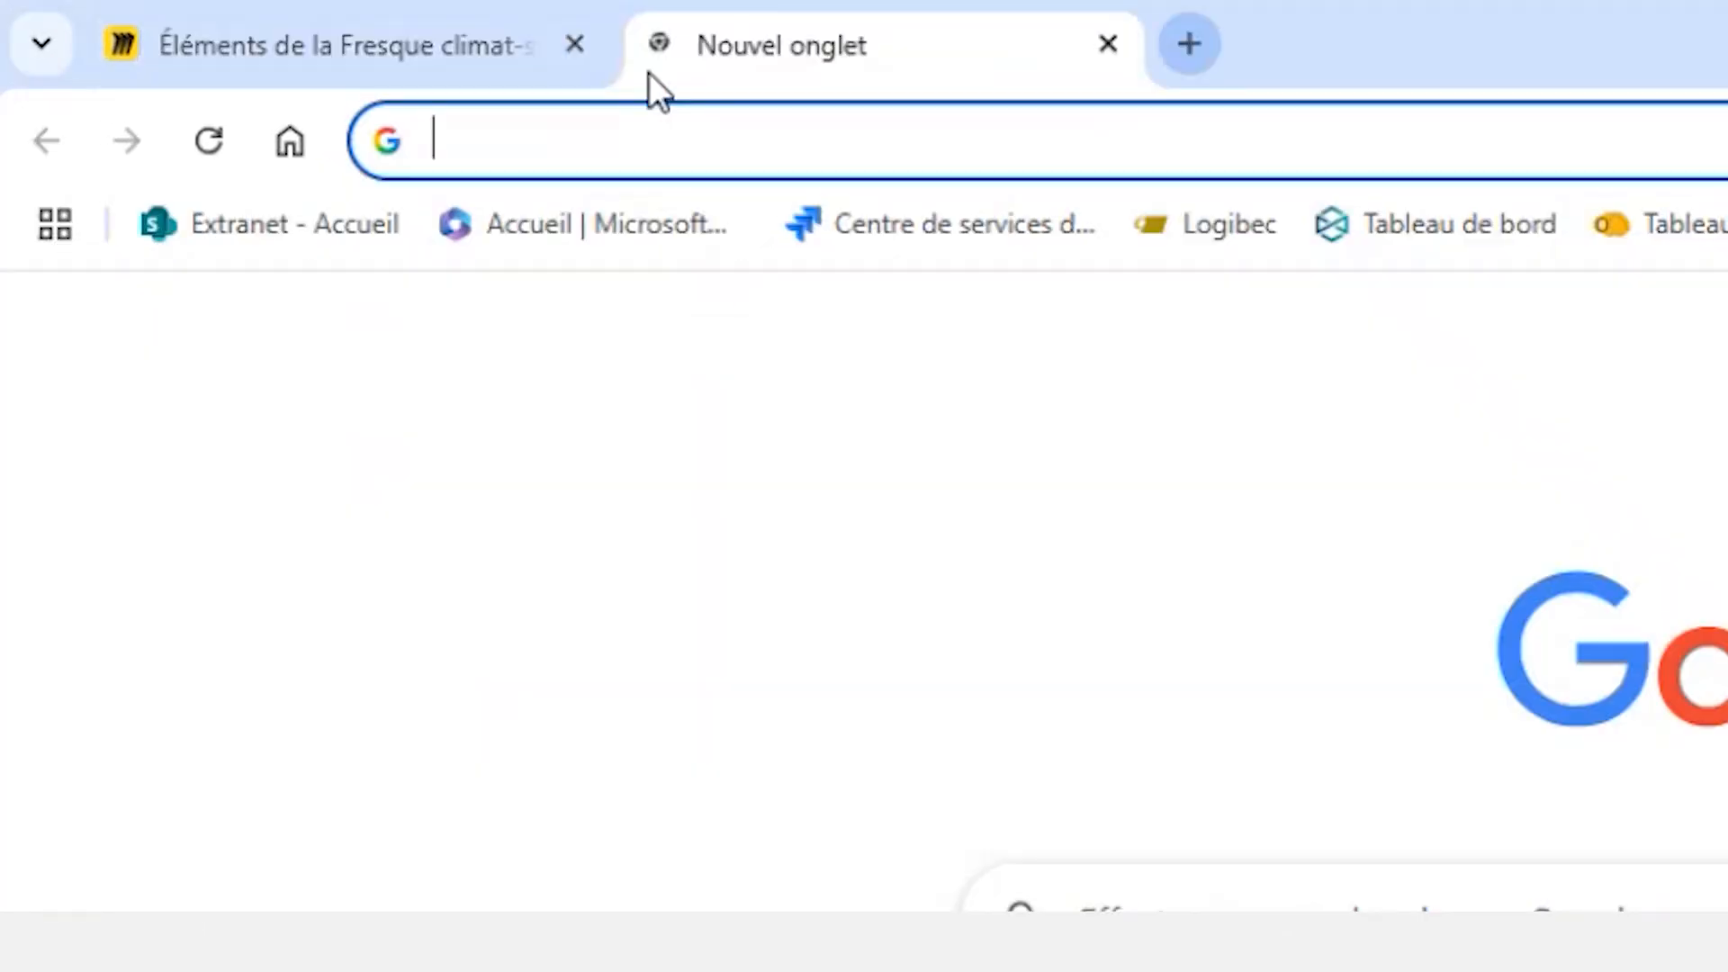
right_click(560, 151)
left_click(721, 537)
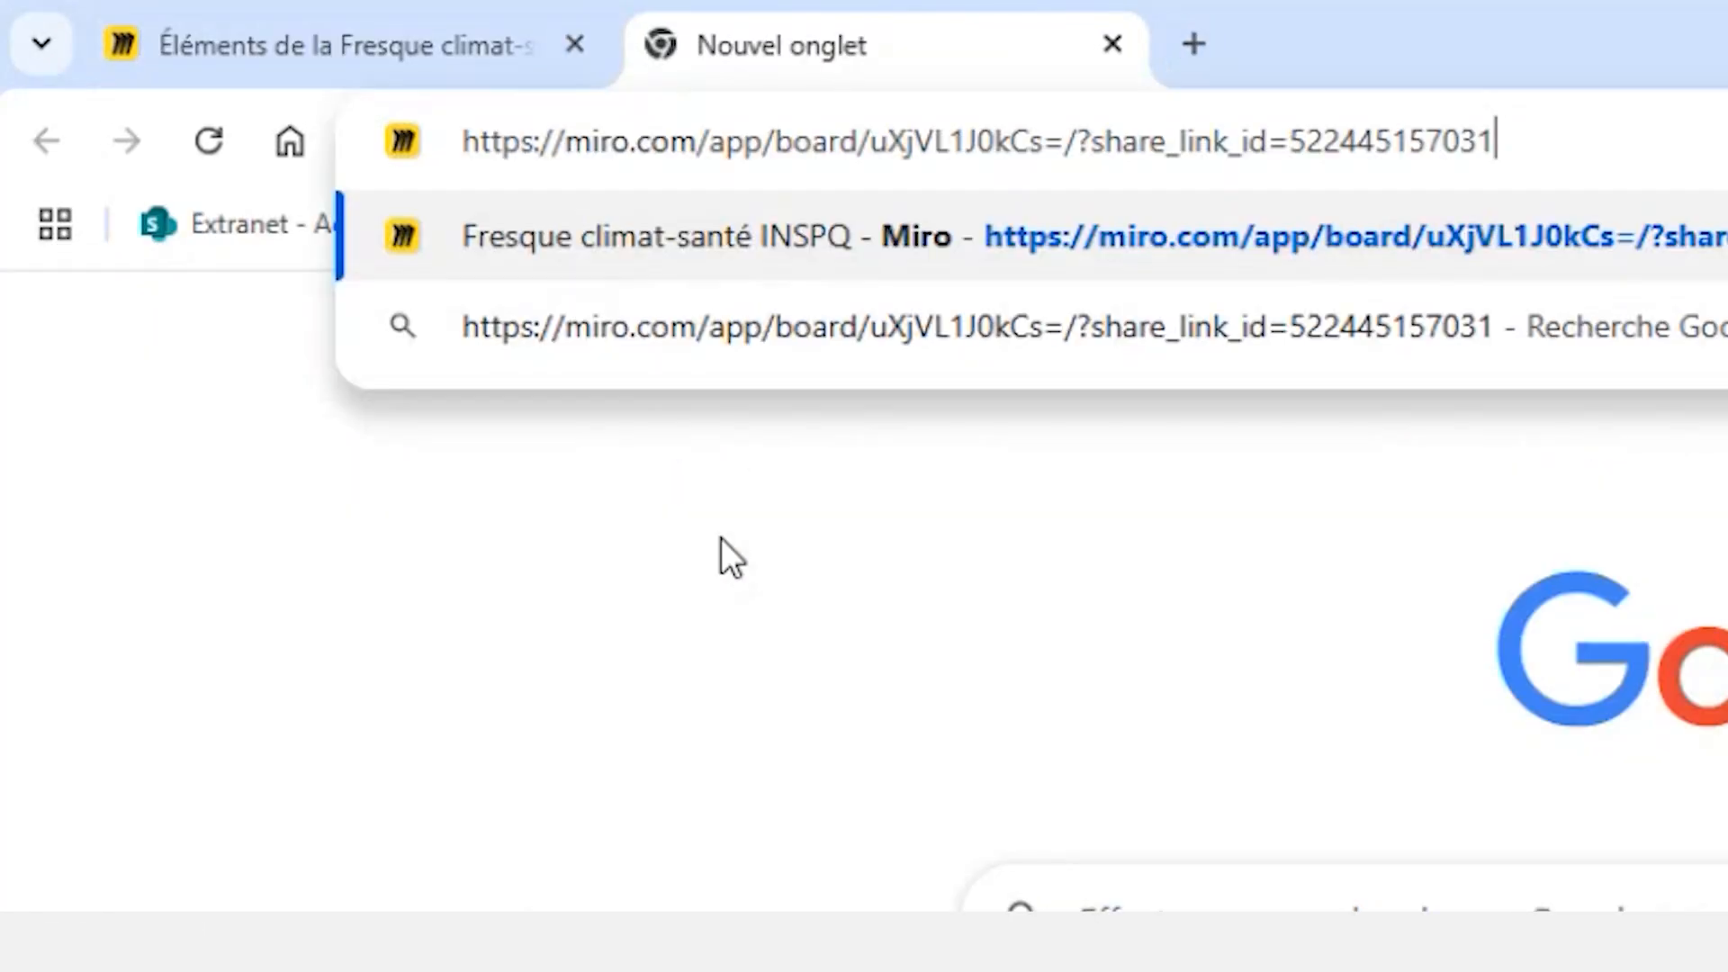
key("Return")
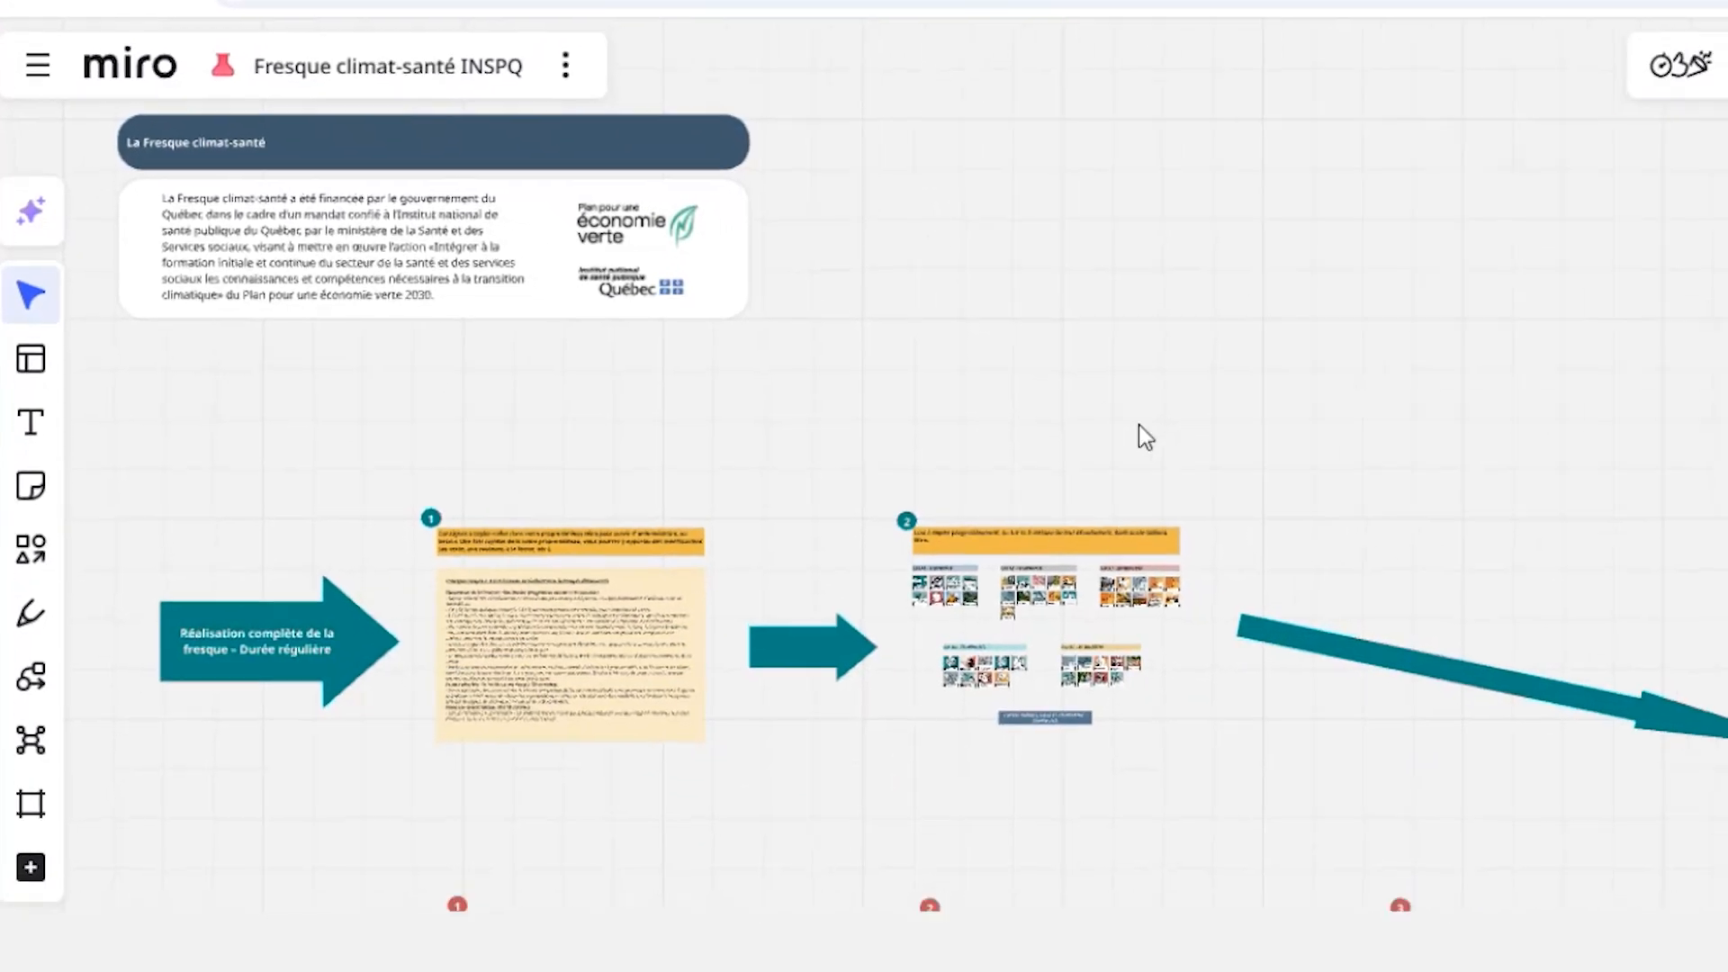
left_click_drag(1273, 495, 1487, 230)
scroll(1235, 235, "up", 3)
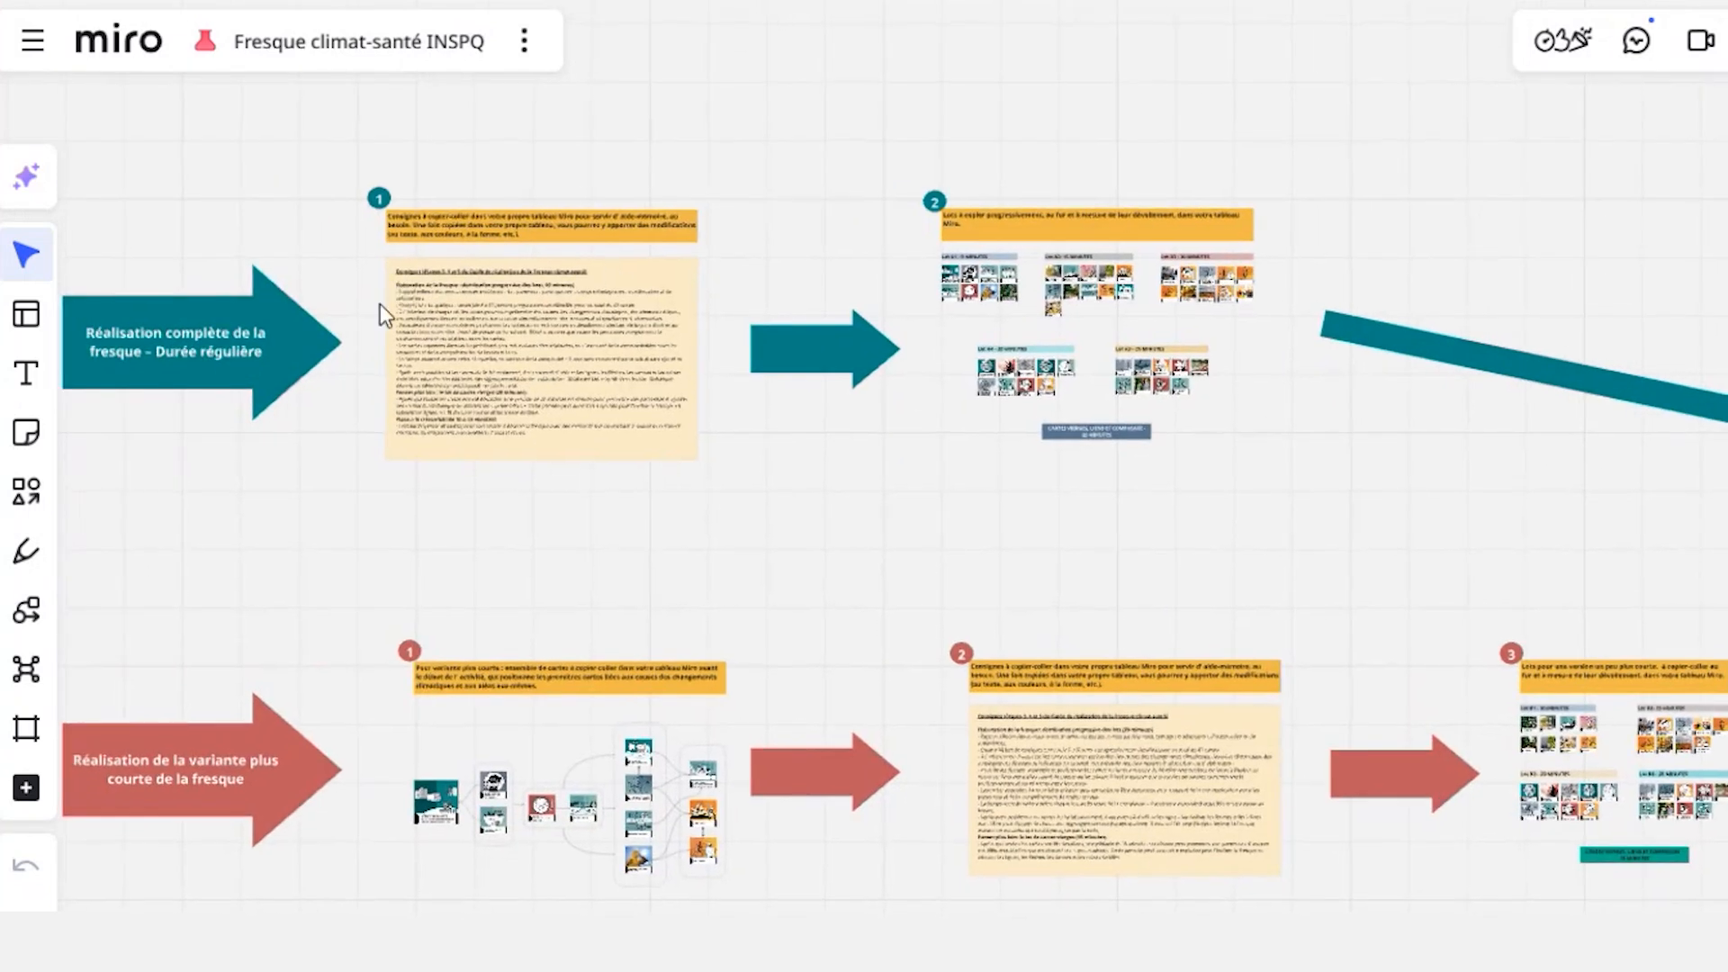
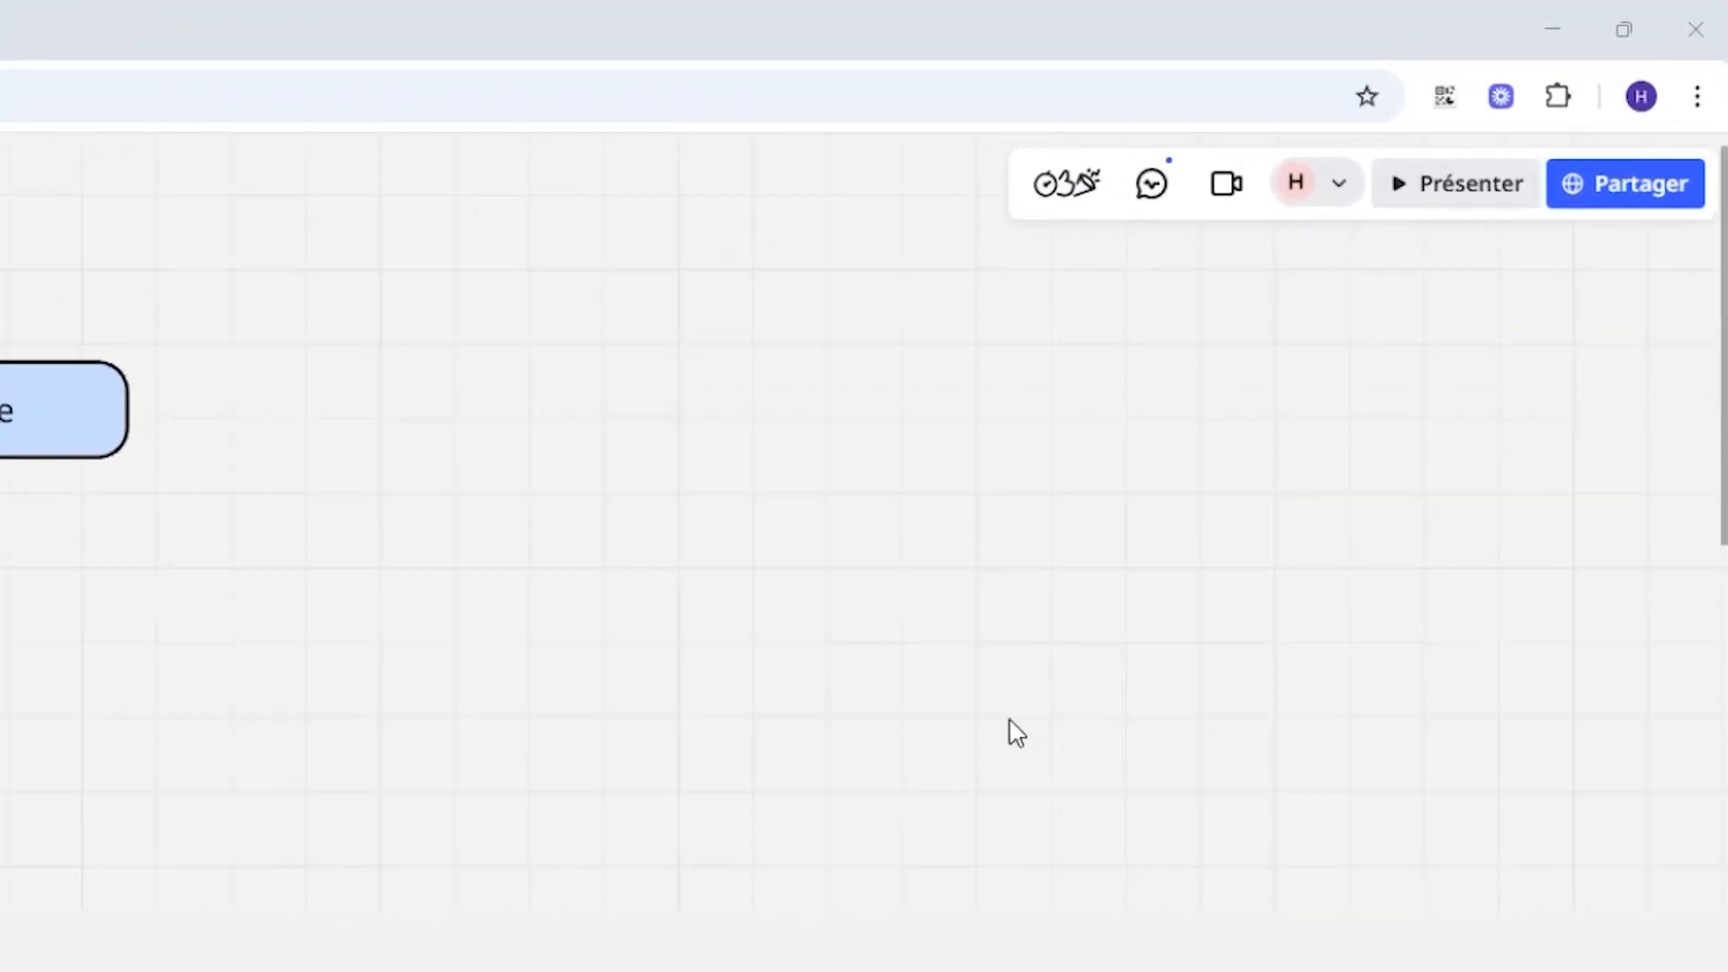
Set access for anyone with the "Notre fresque" board link to Éditeur and copy the board link
left_click(1652, 235)
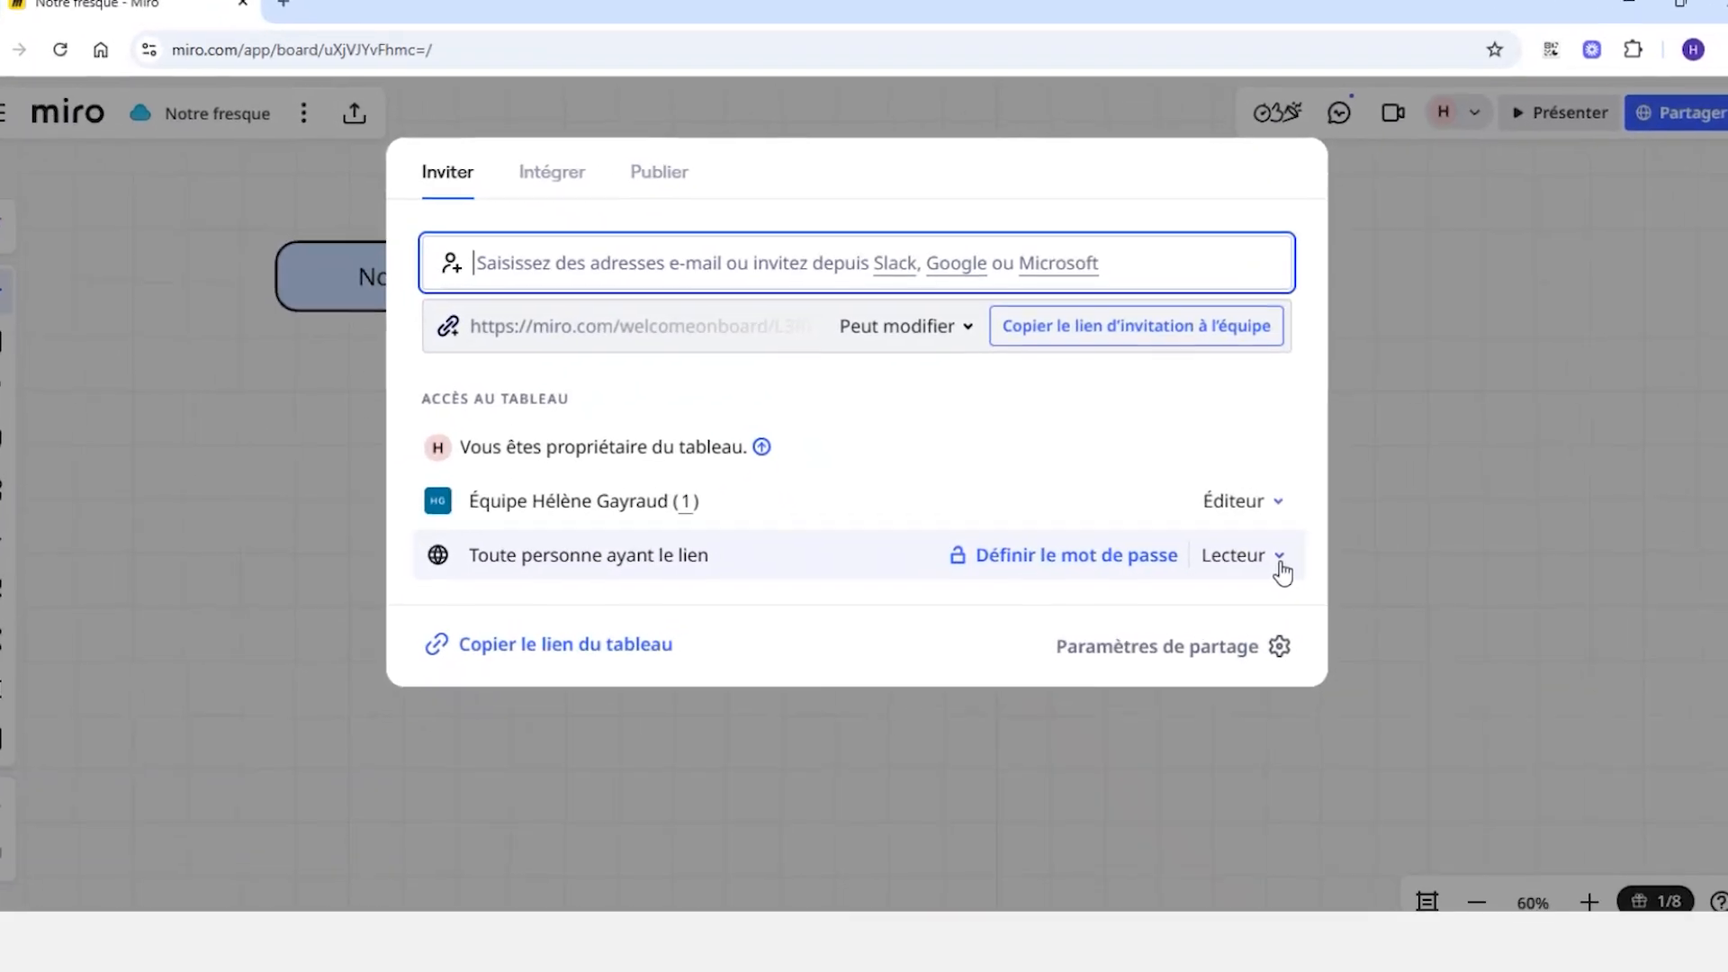
left_click(1280, 556)
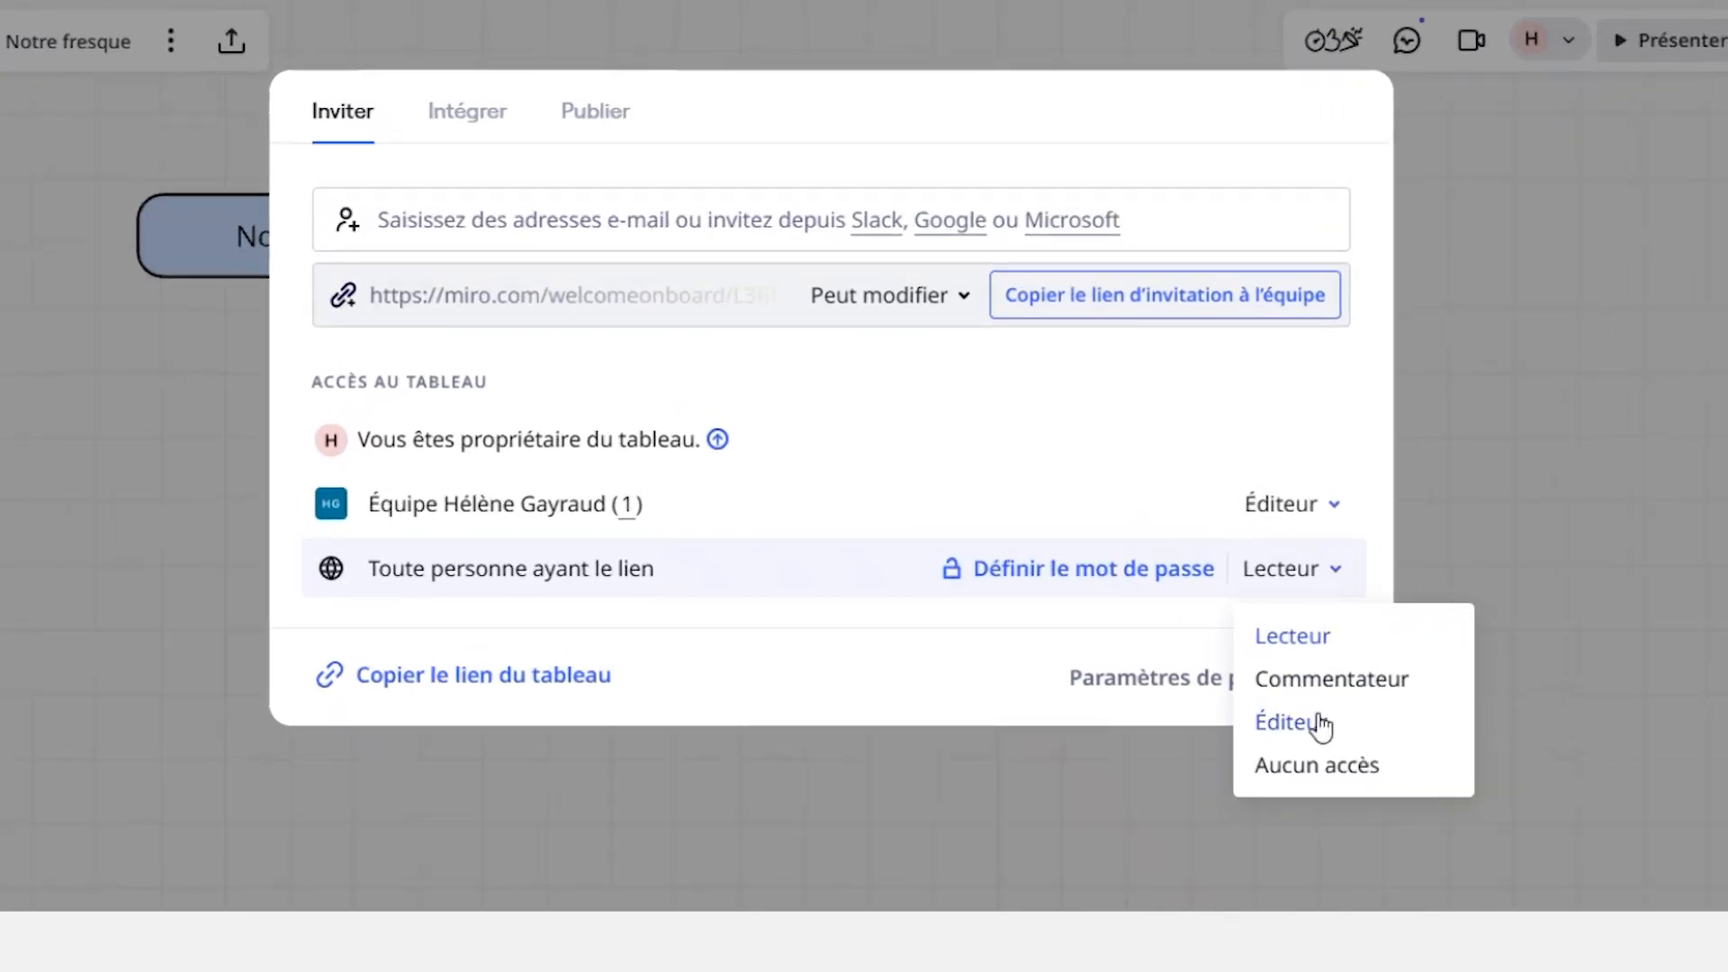
left_click(1320, 723)
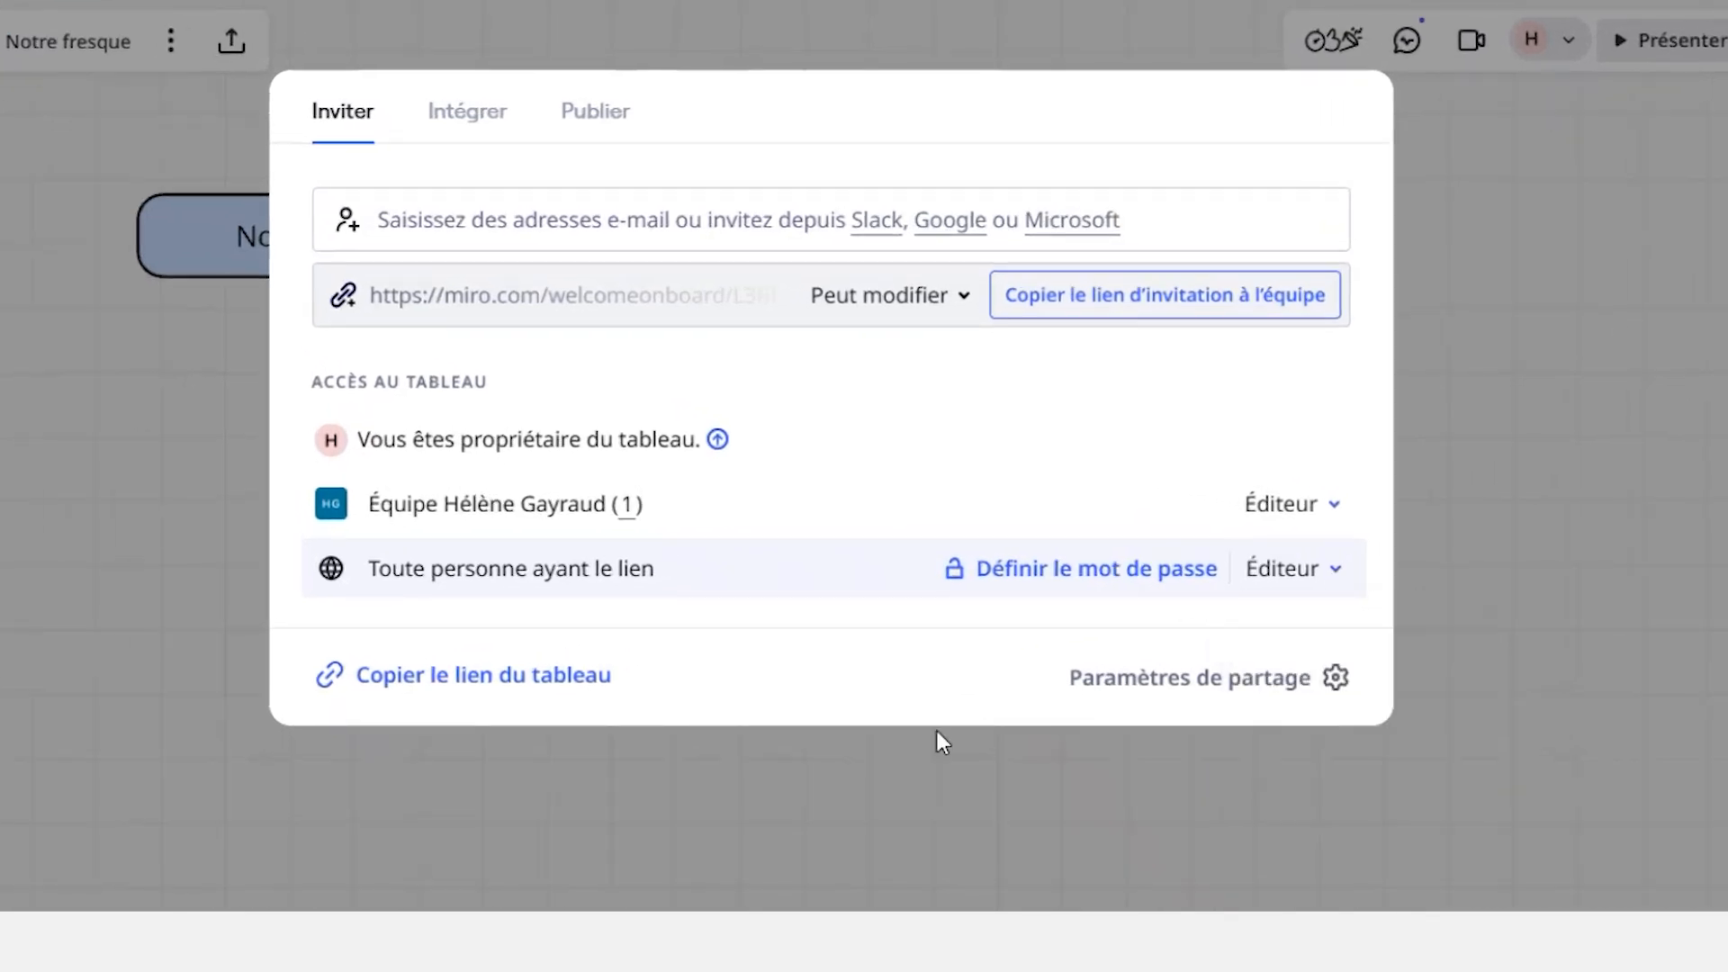
left_click(501, 684)
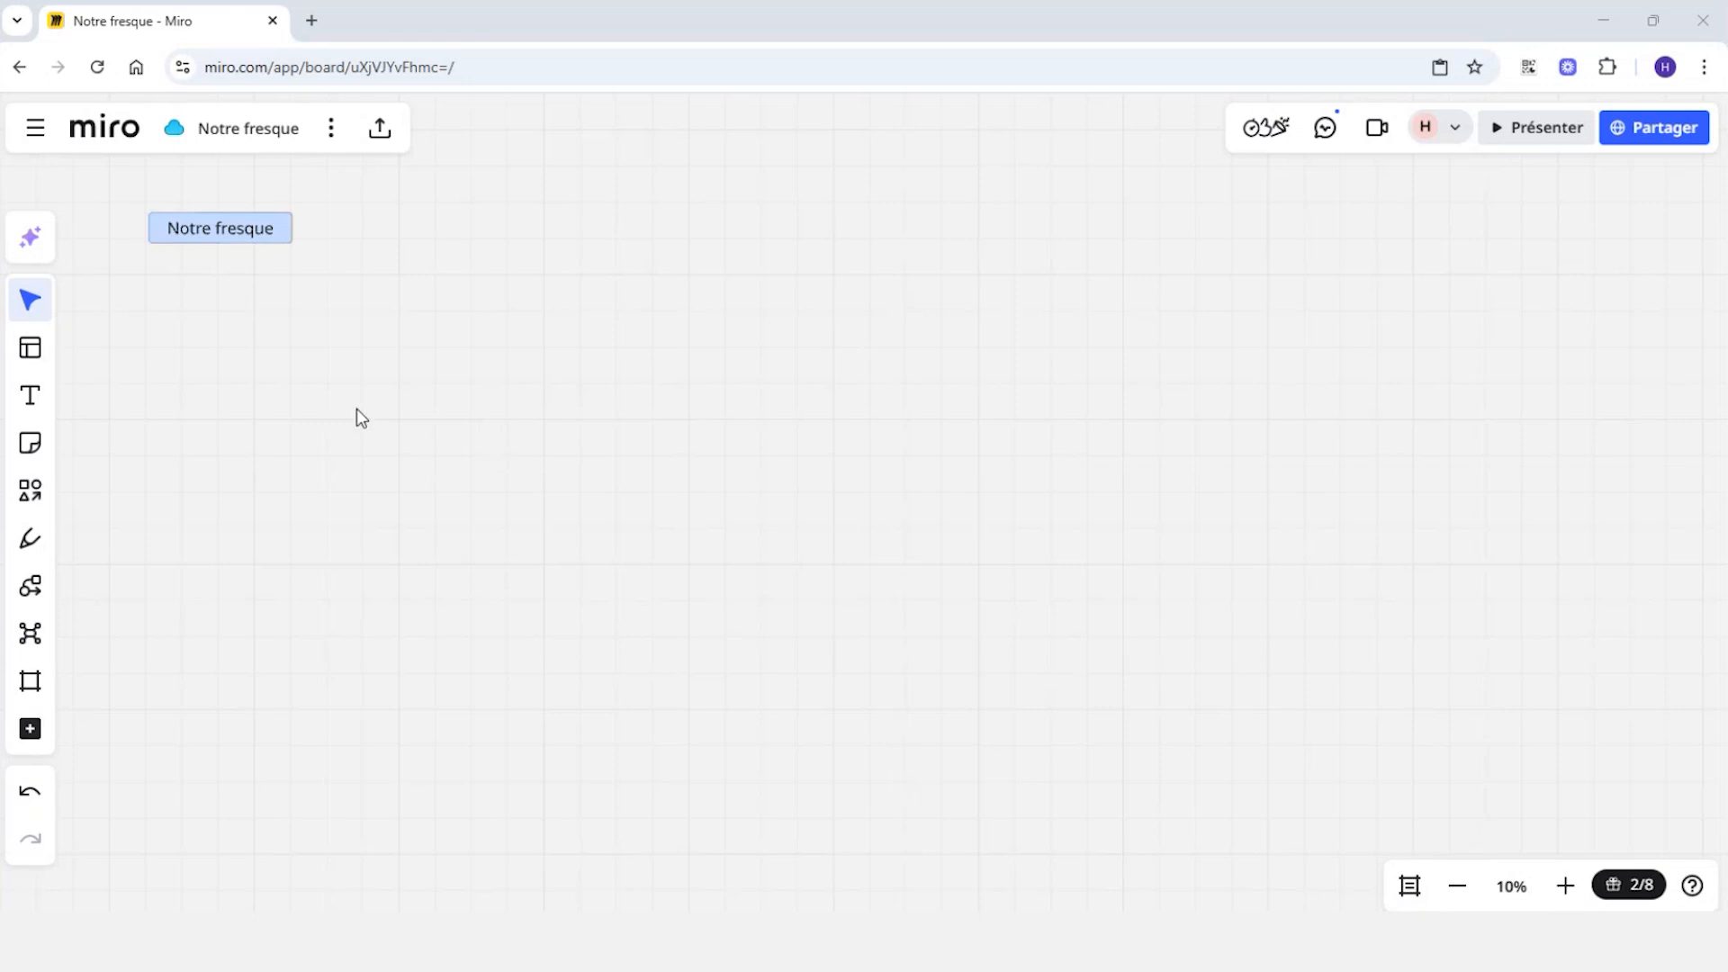
From the dashboard, open "Éléments de la Fresque climat-santé" in a new browser tab and "Notre fresque" in the current one
left_click(97, 140)
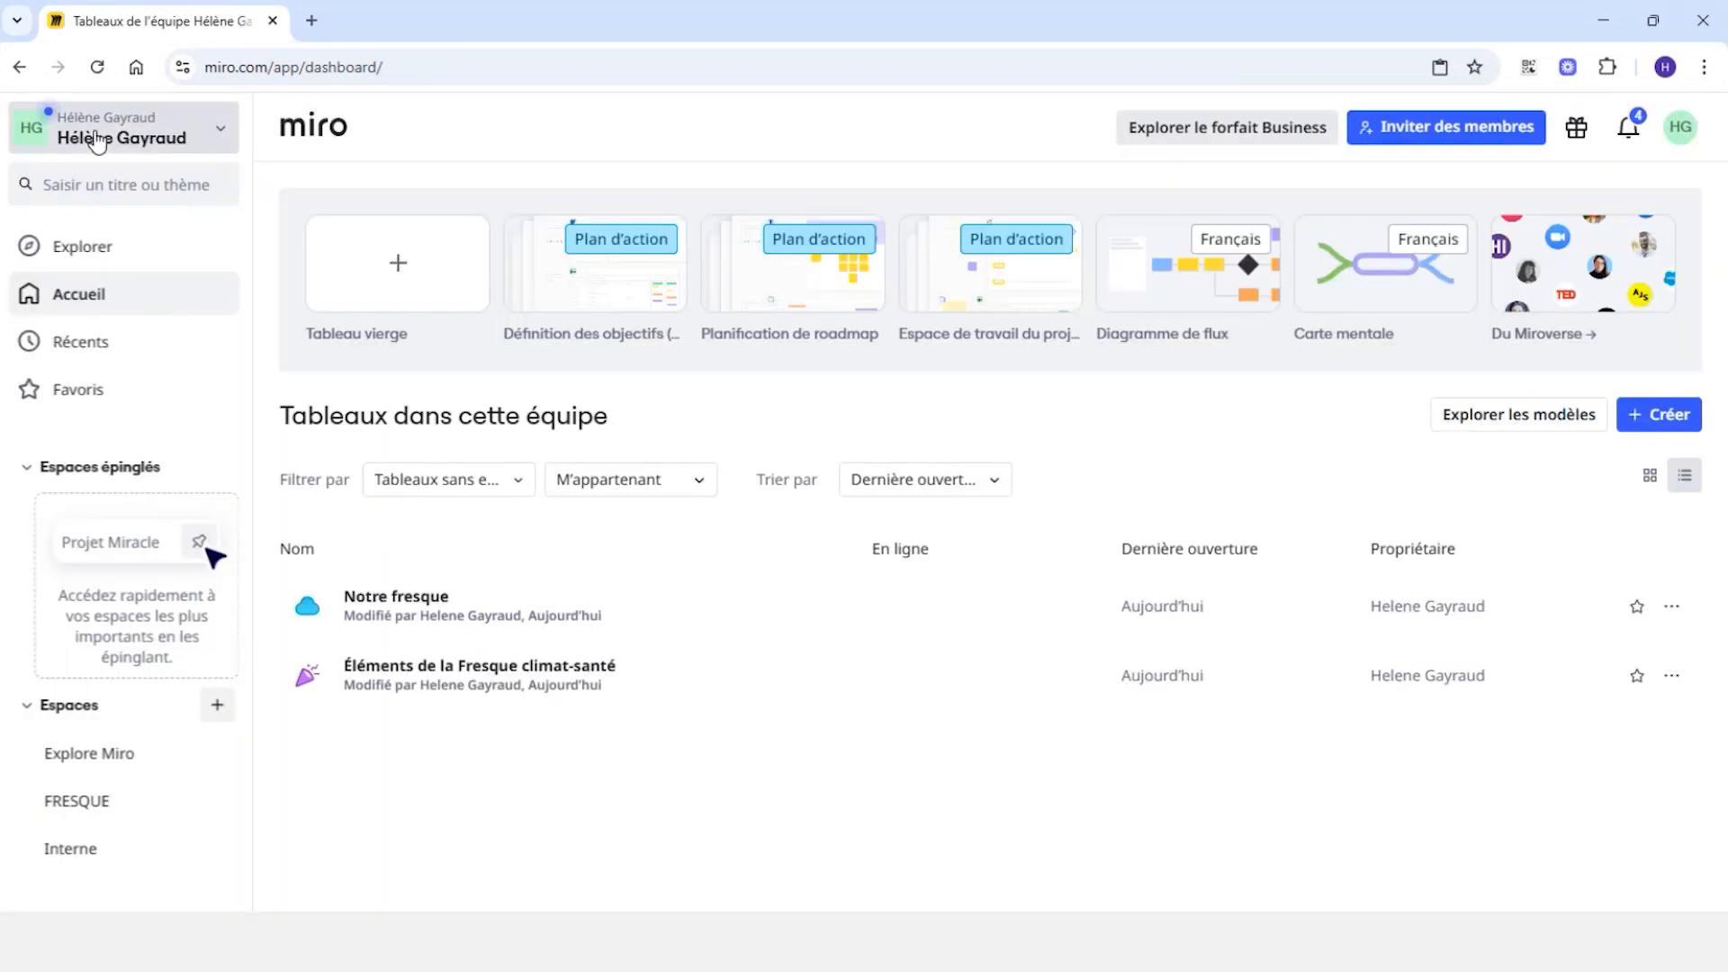
right_click(491, 682)
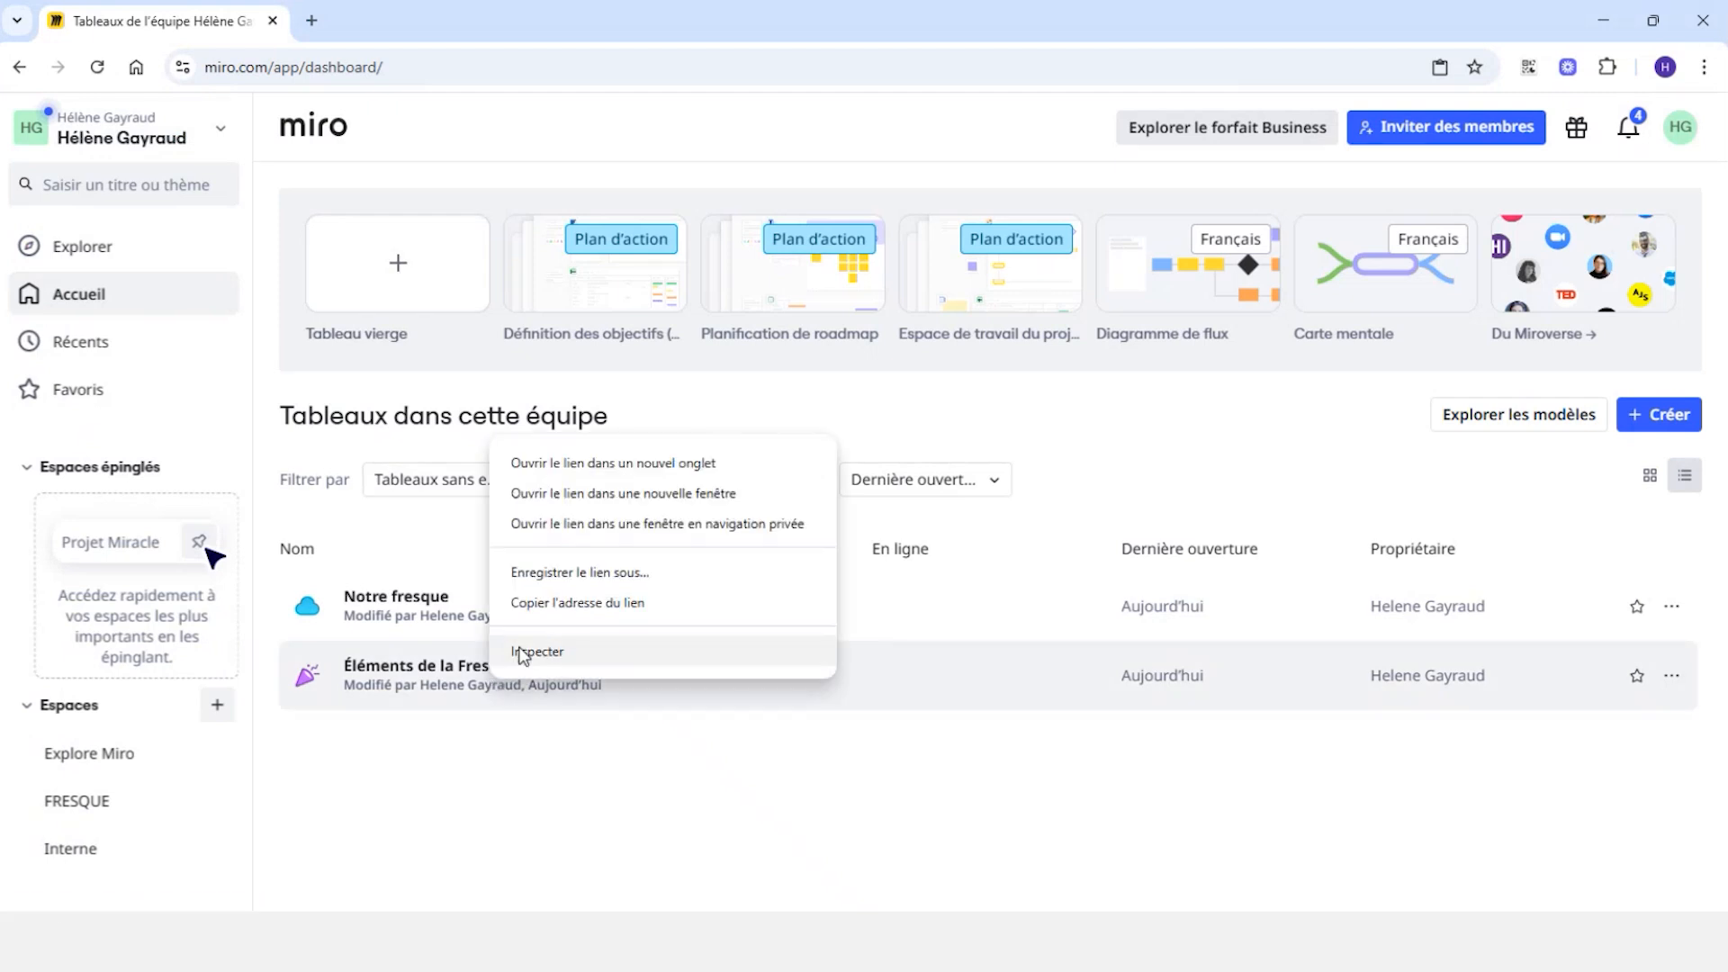
left_click(581, 466)
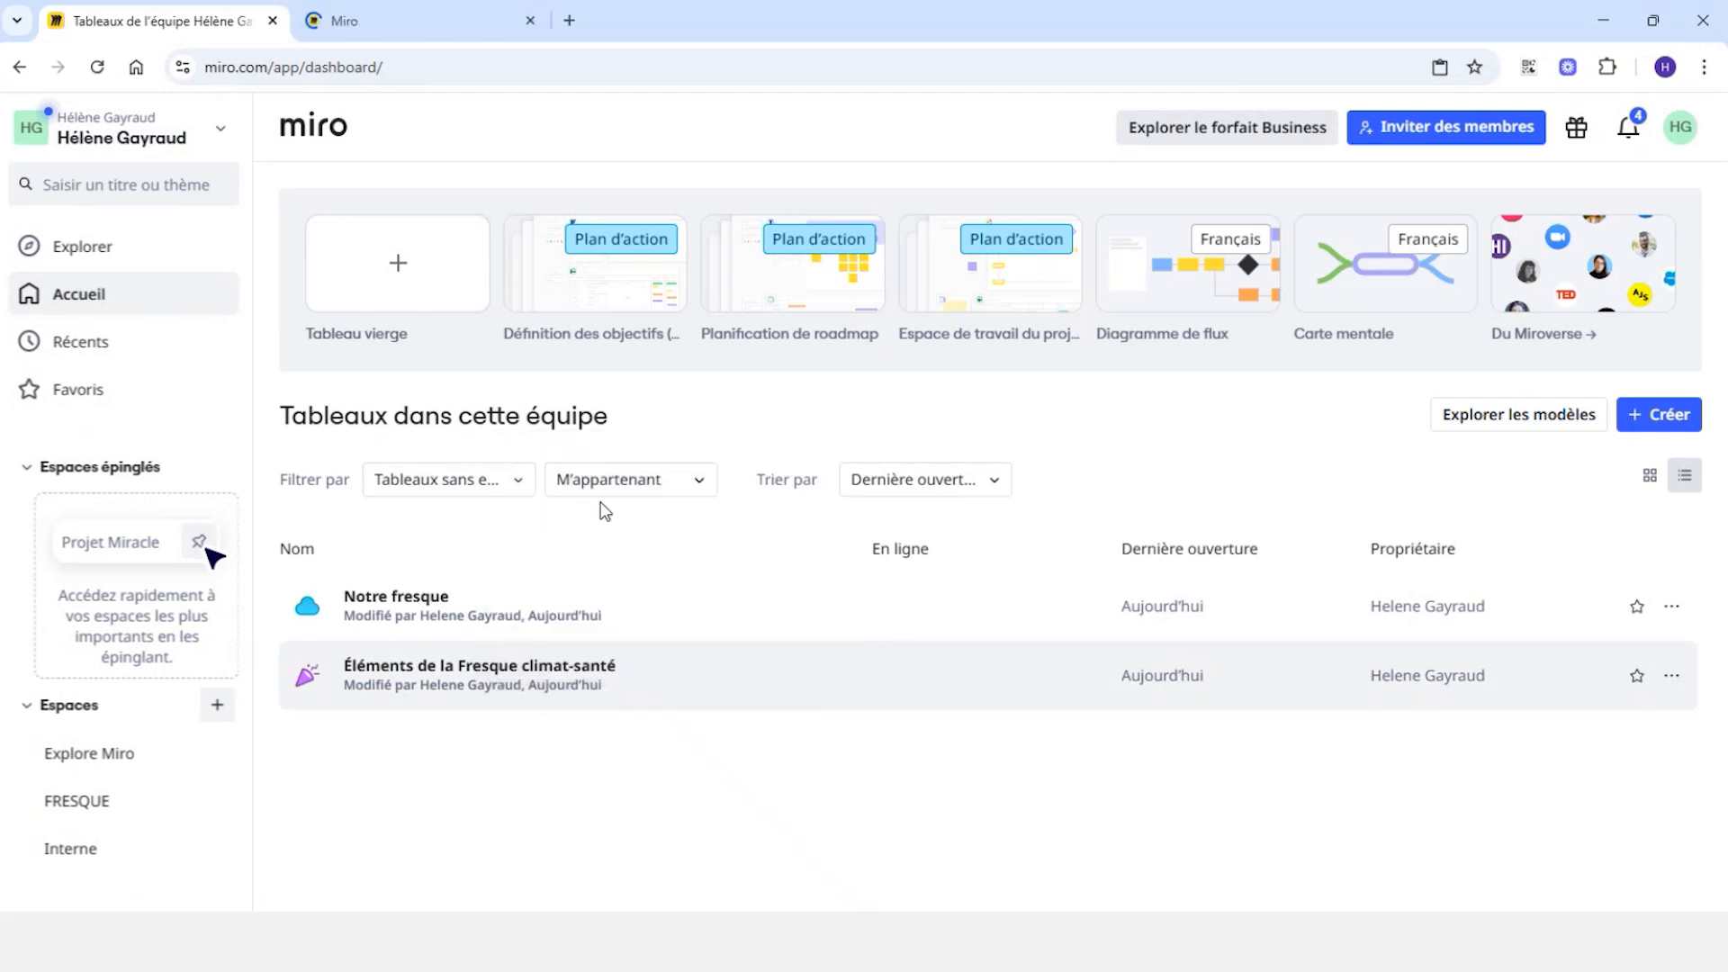
left_click(459, 627)
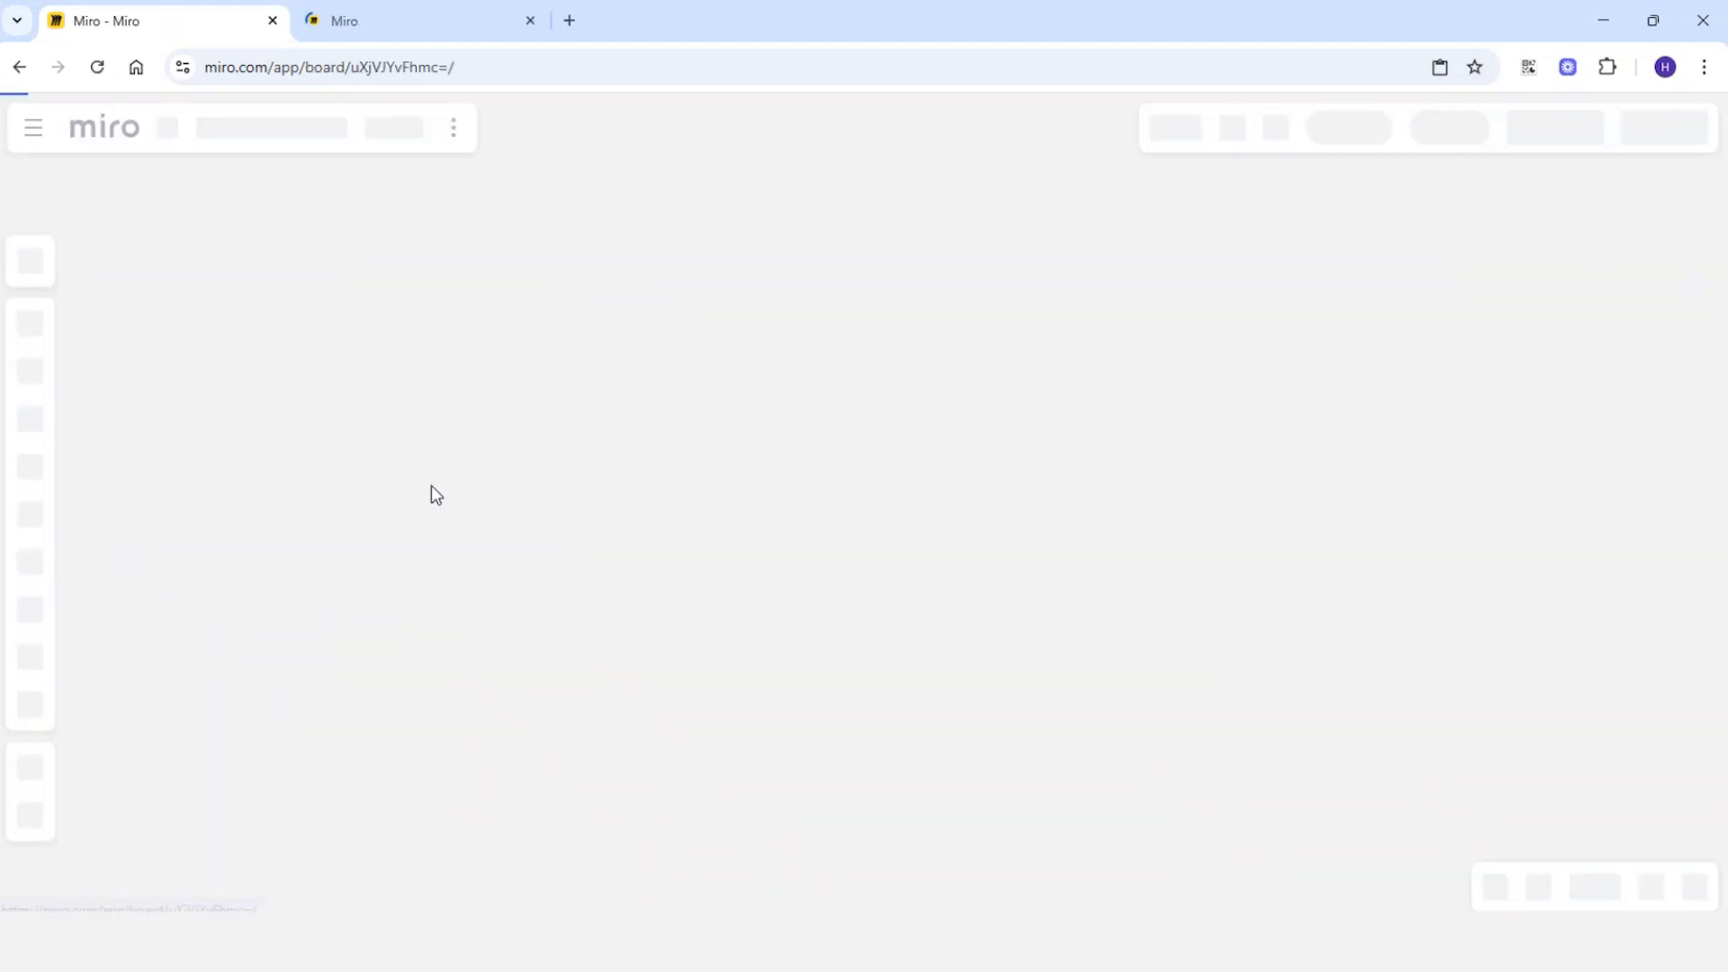
Copy the beige Consignes text block from the "Éléments de la Fresque climat-santé" board and paste it into the "Notre fresque" board
left_click(435, 26)
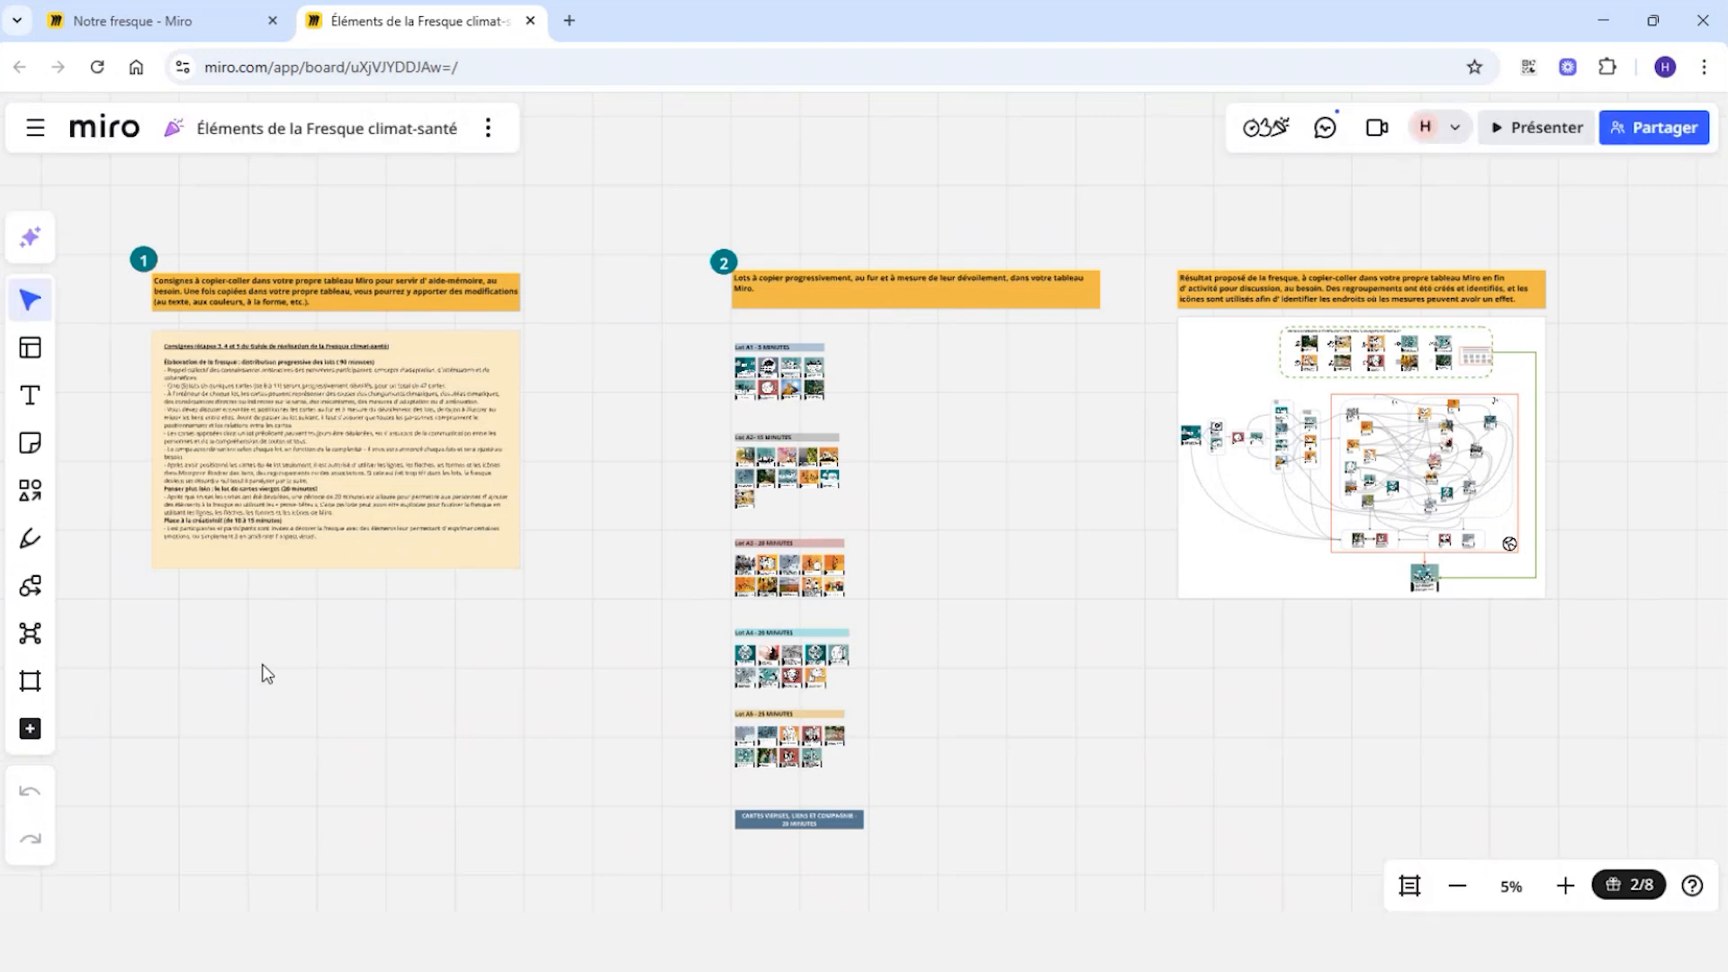
left_click_drag(121, 328, 597, 617)
right_click(387, 454)
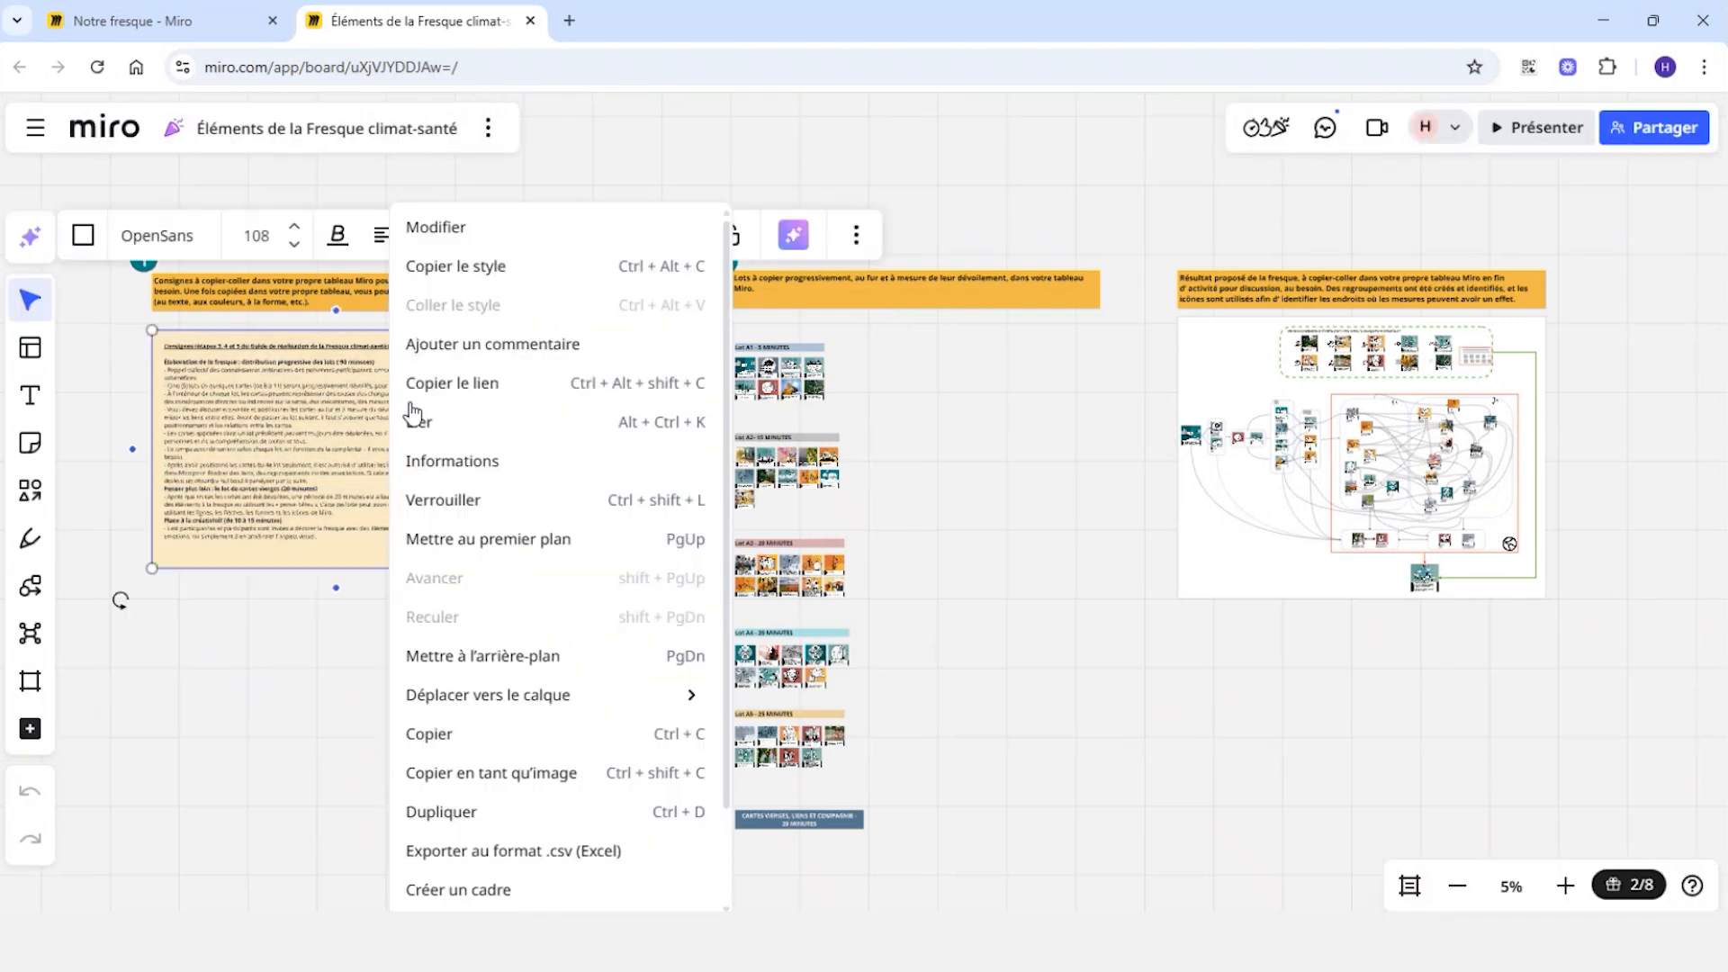
left_click(432, 733)
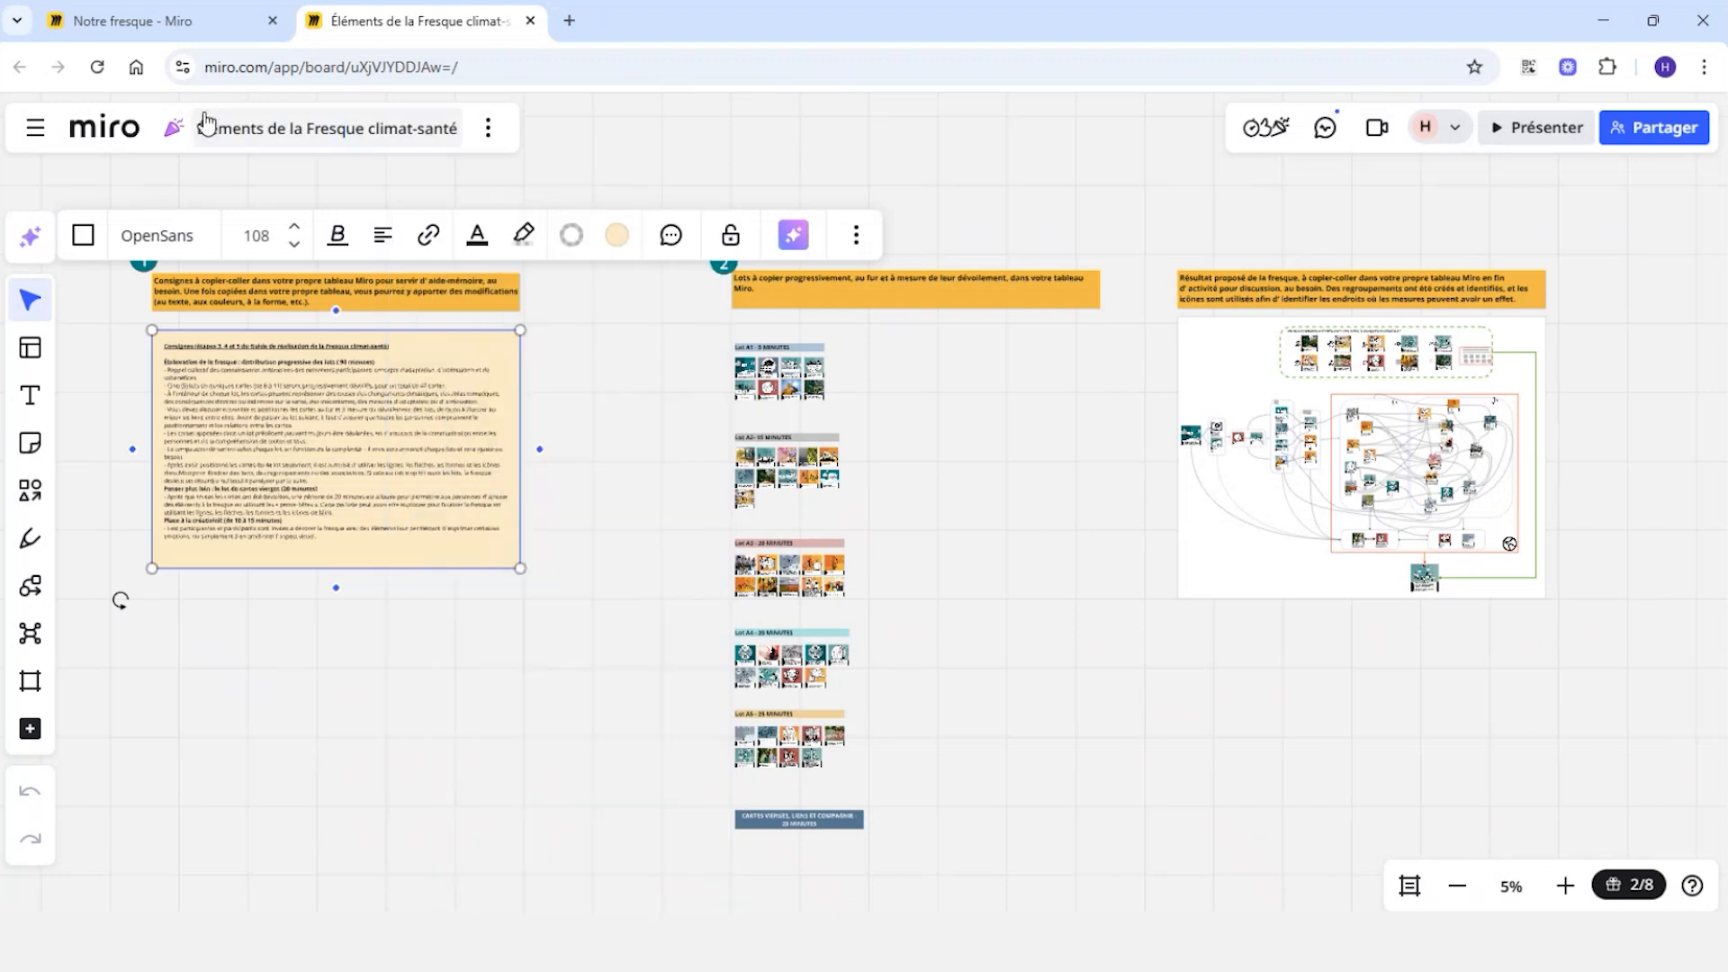
left_click(169, 23)
right_click(295, 393)
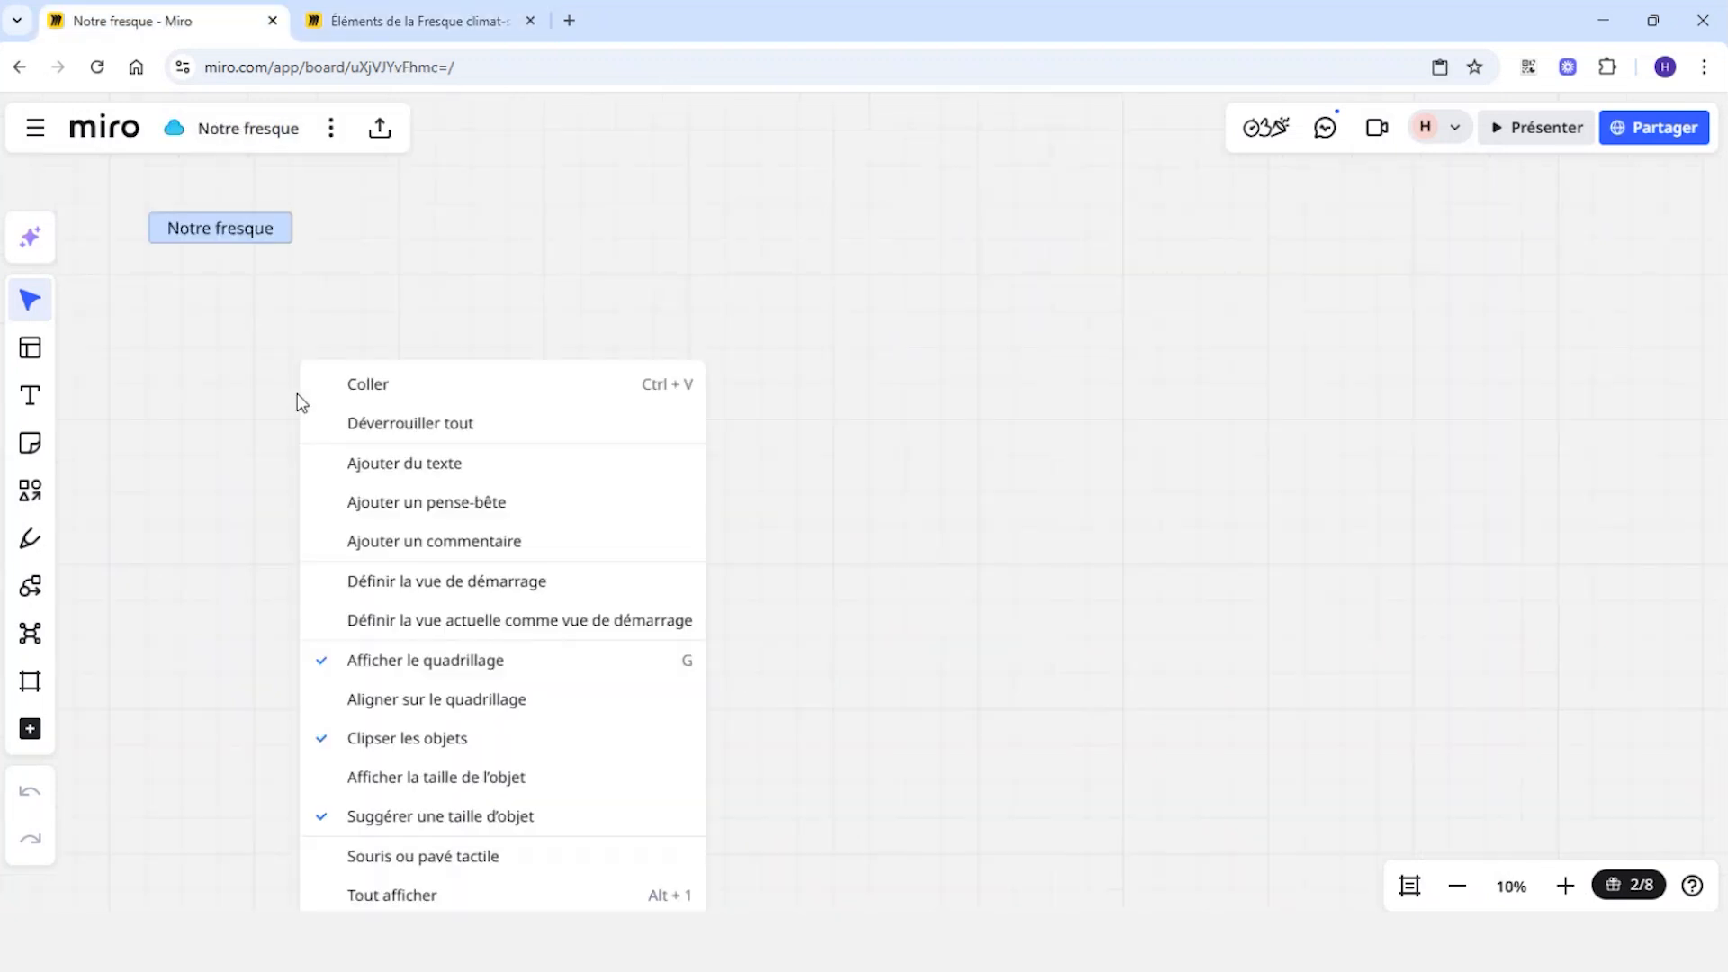
left_click(366, 381)
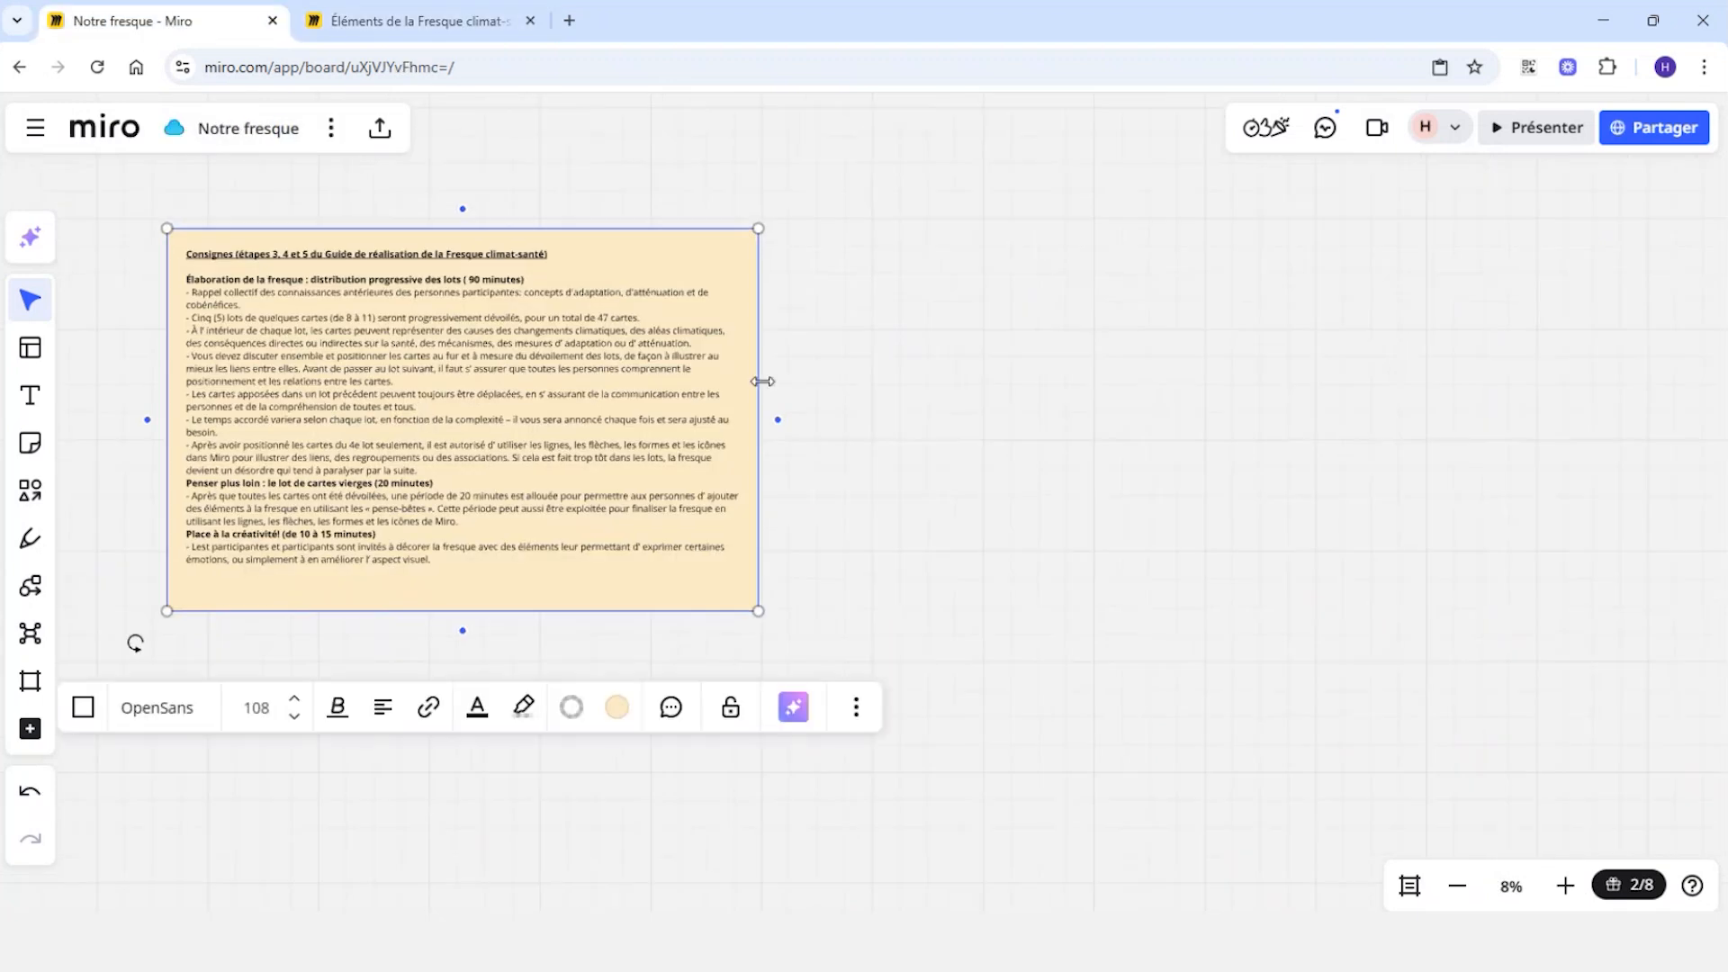
left_click(820, 391)
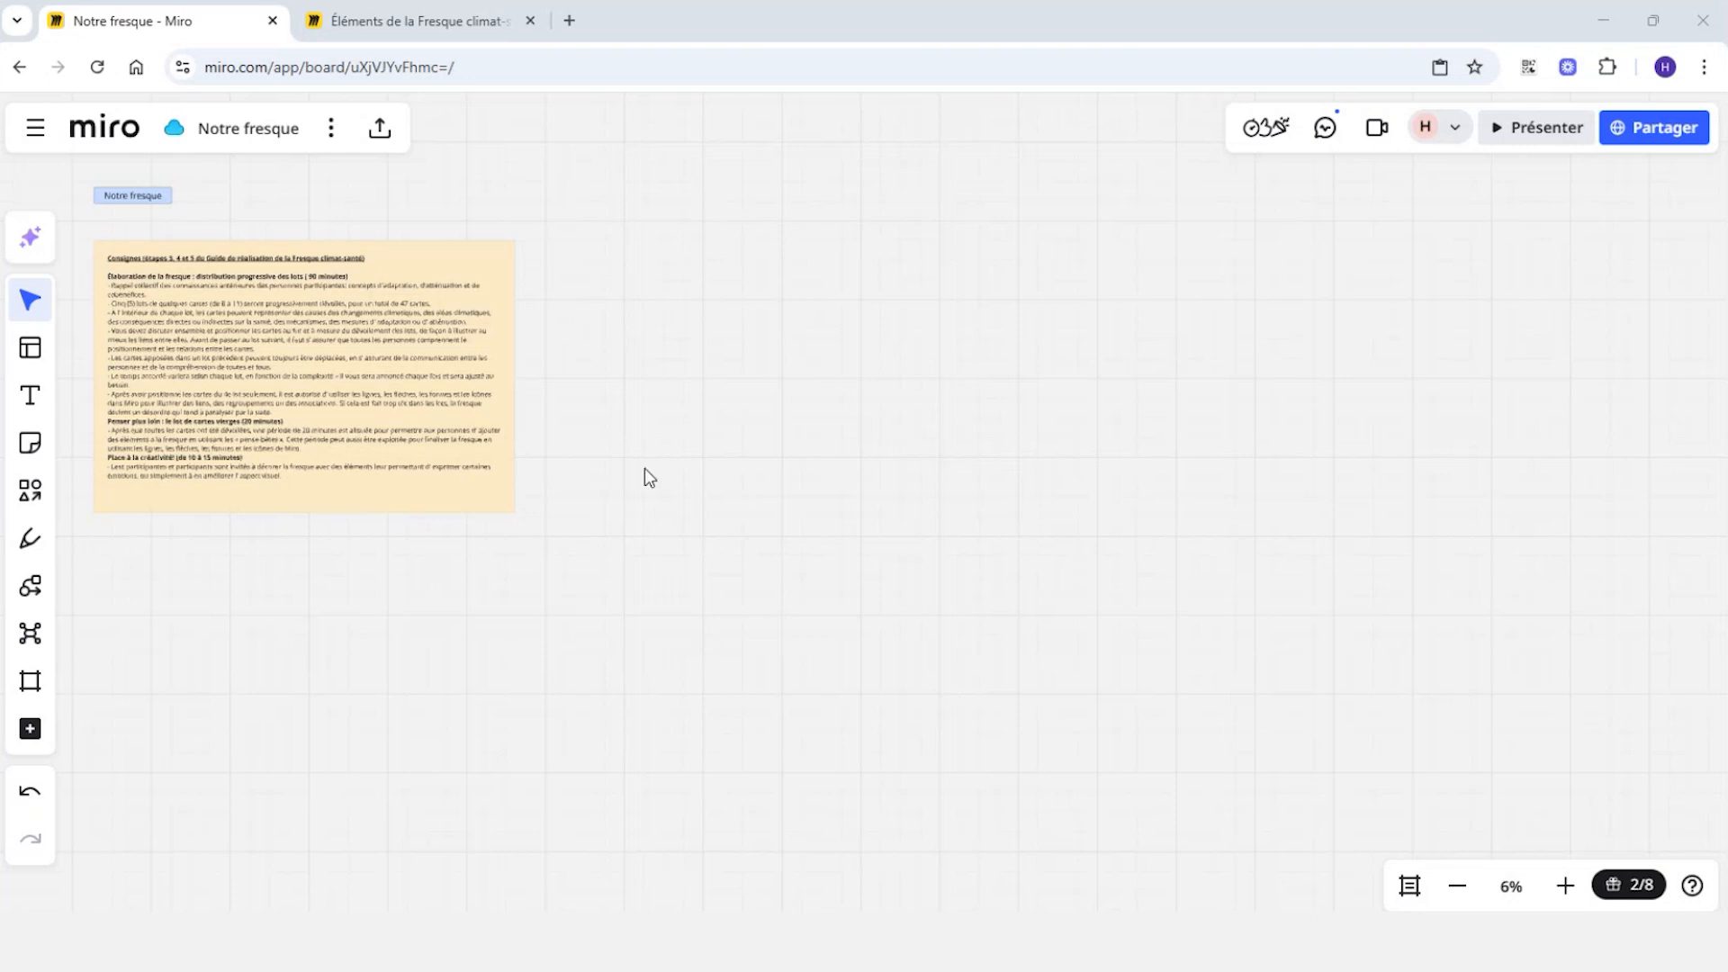
On the "Éléments de la Fresque climat-santé" board, copy the Lot A1 heading together with all its cards
left_click(444, 32)
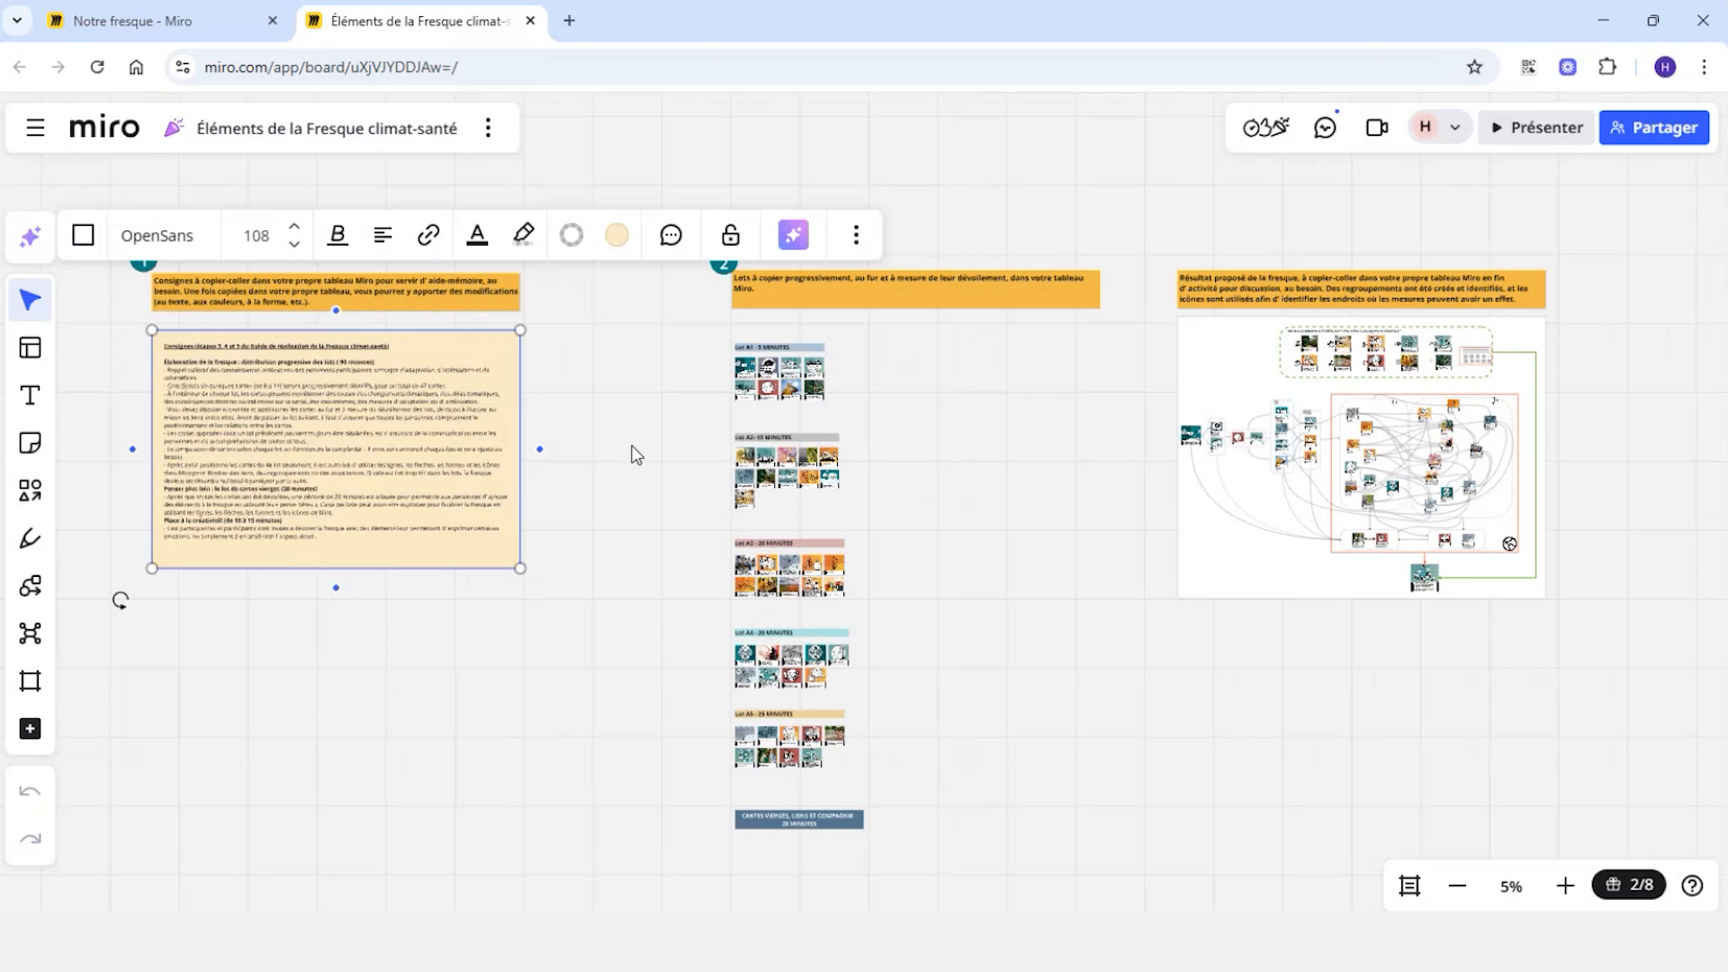
left_click(694, 375)
left_click_drag(706, 321, 846, 416)
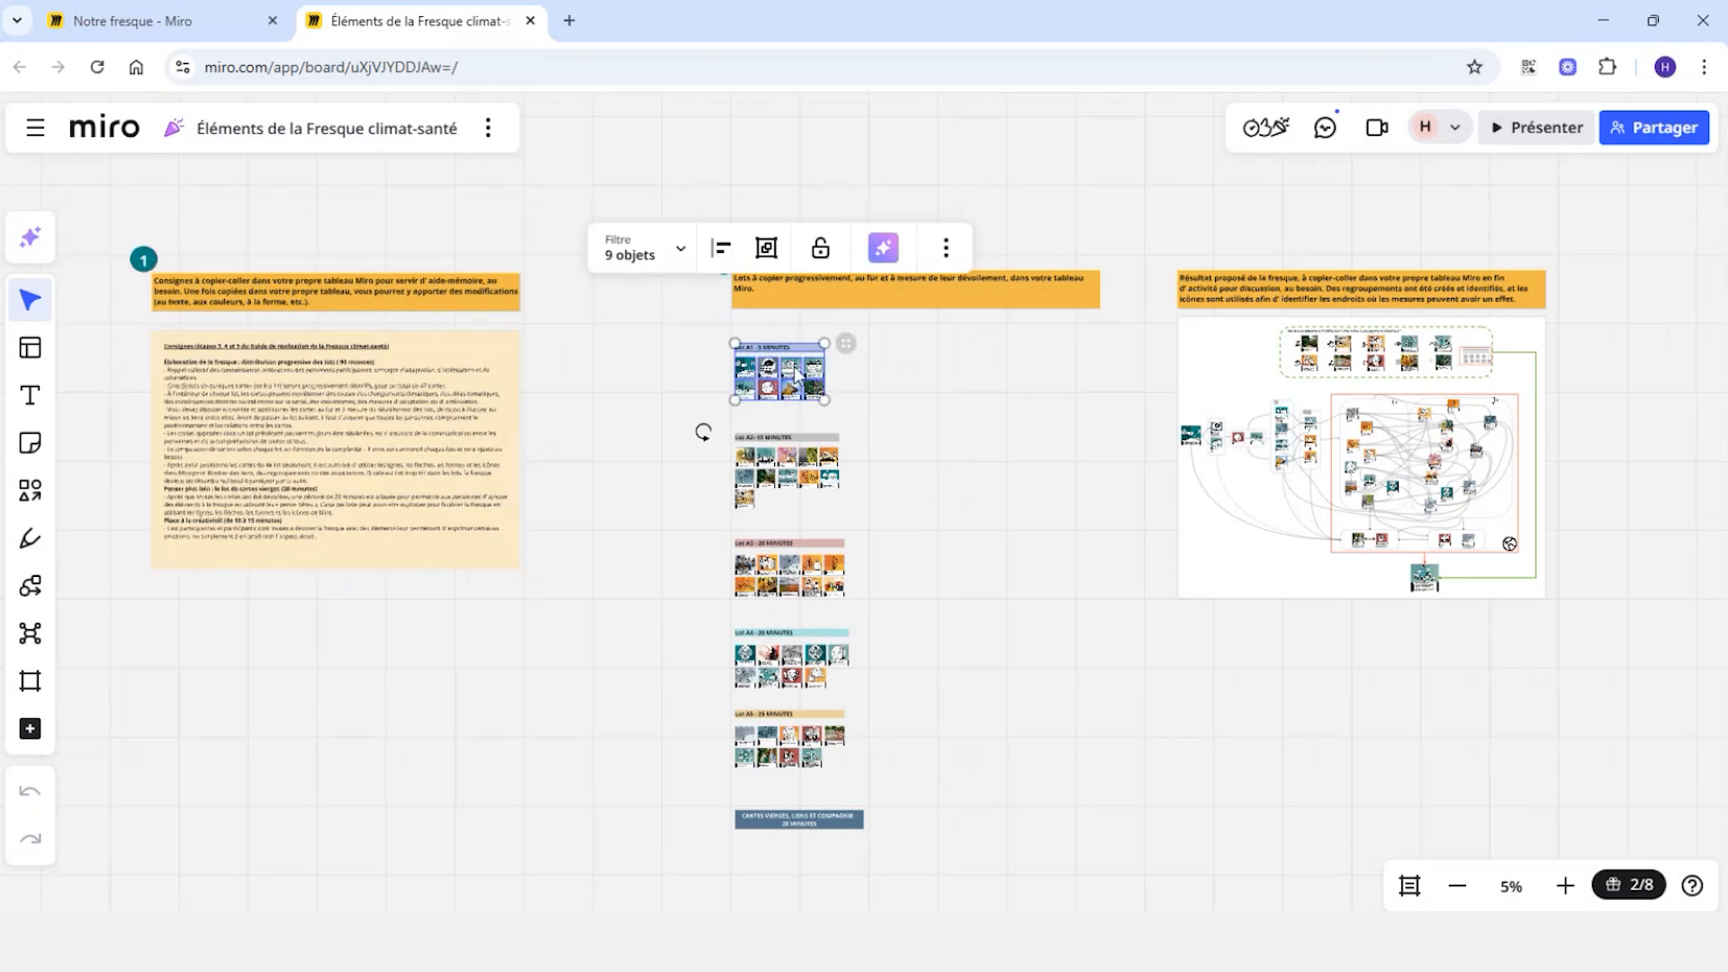
left_click(946, 247)
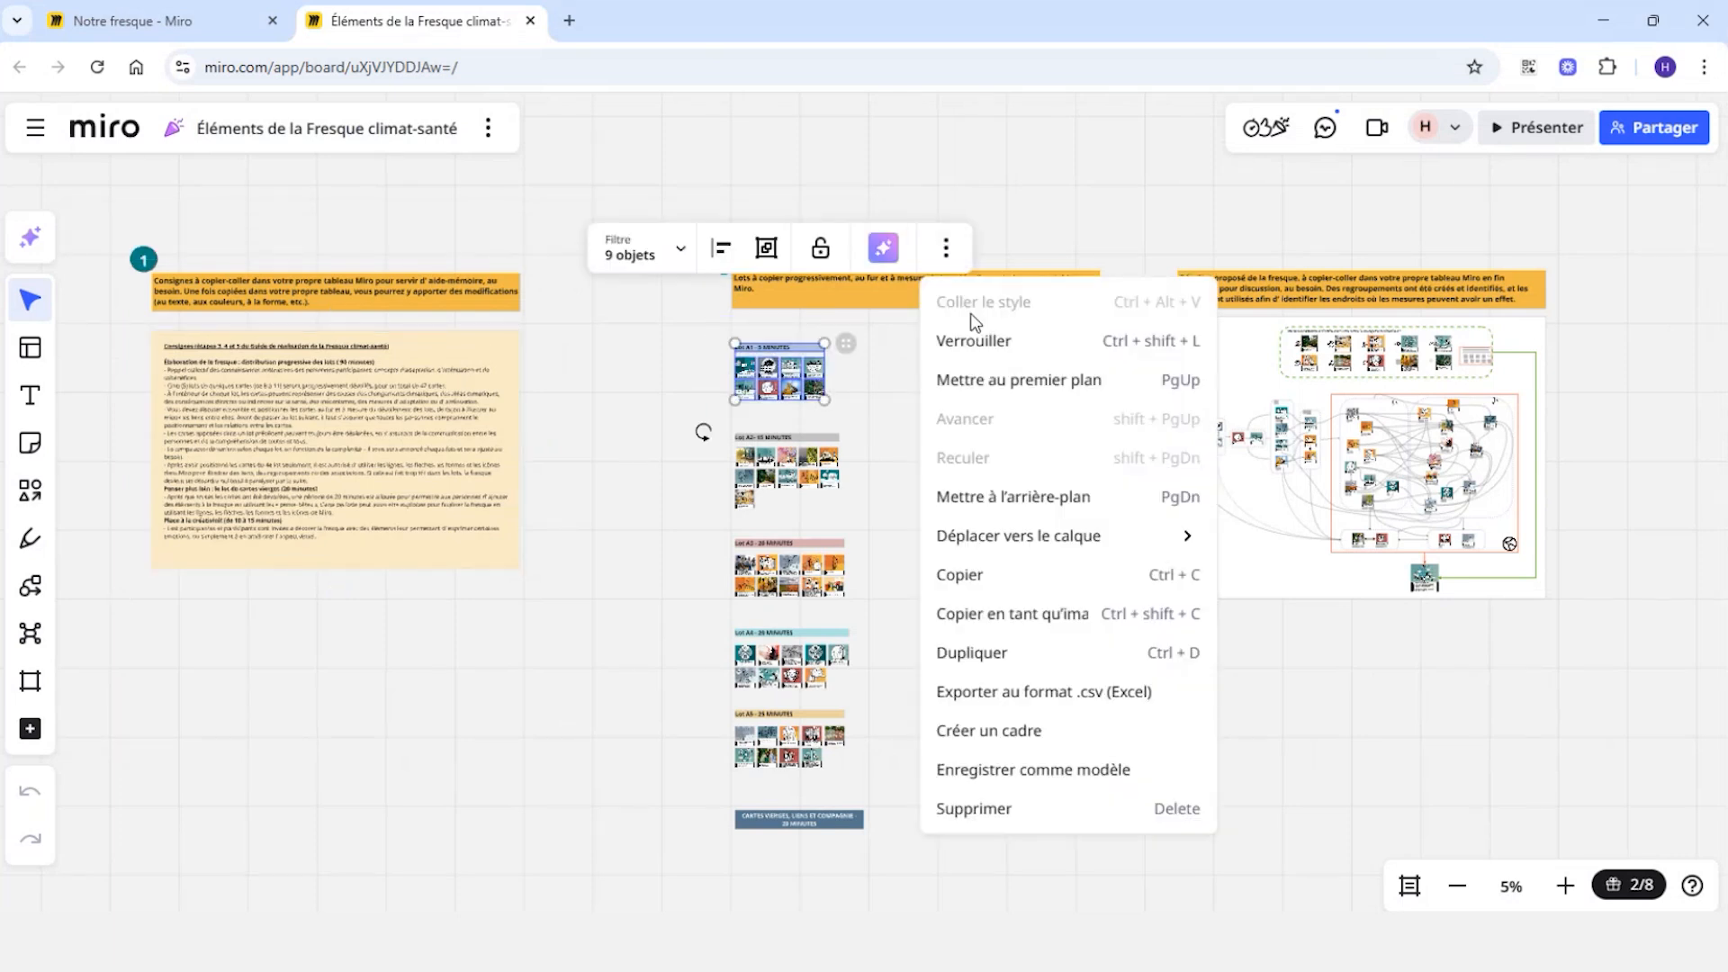
left_click(1012, 585)
Paste the Lot A1 heading and cards into the "Notre fresque" board, in the empty area beside the beige Consignes block
left_click(167, 25)
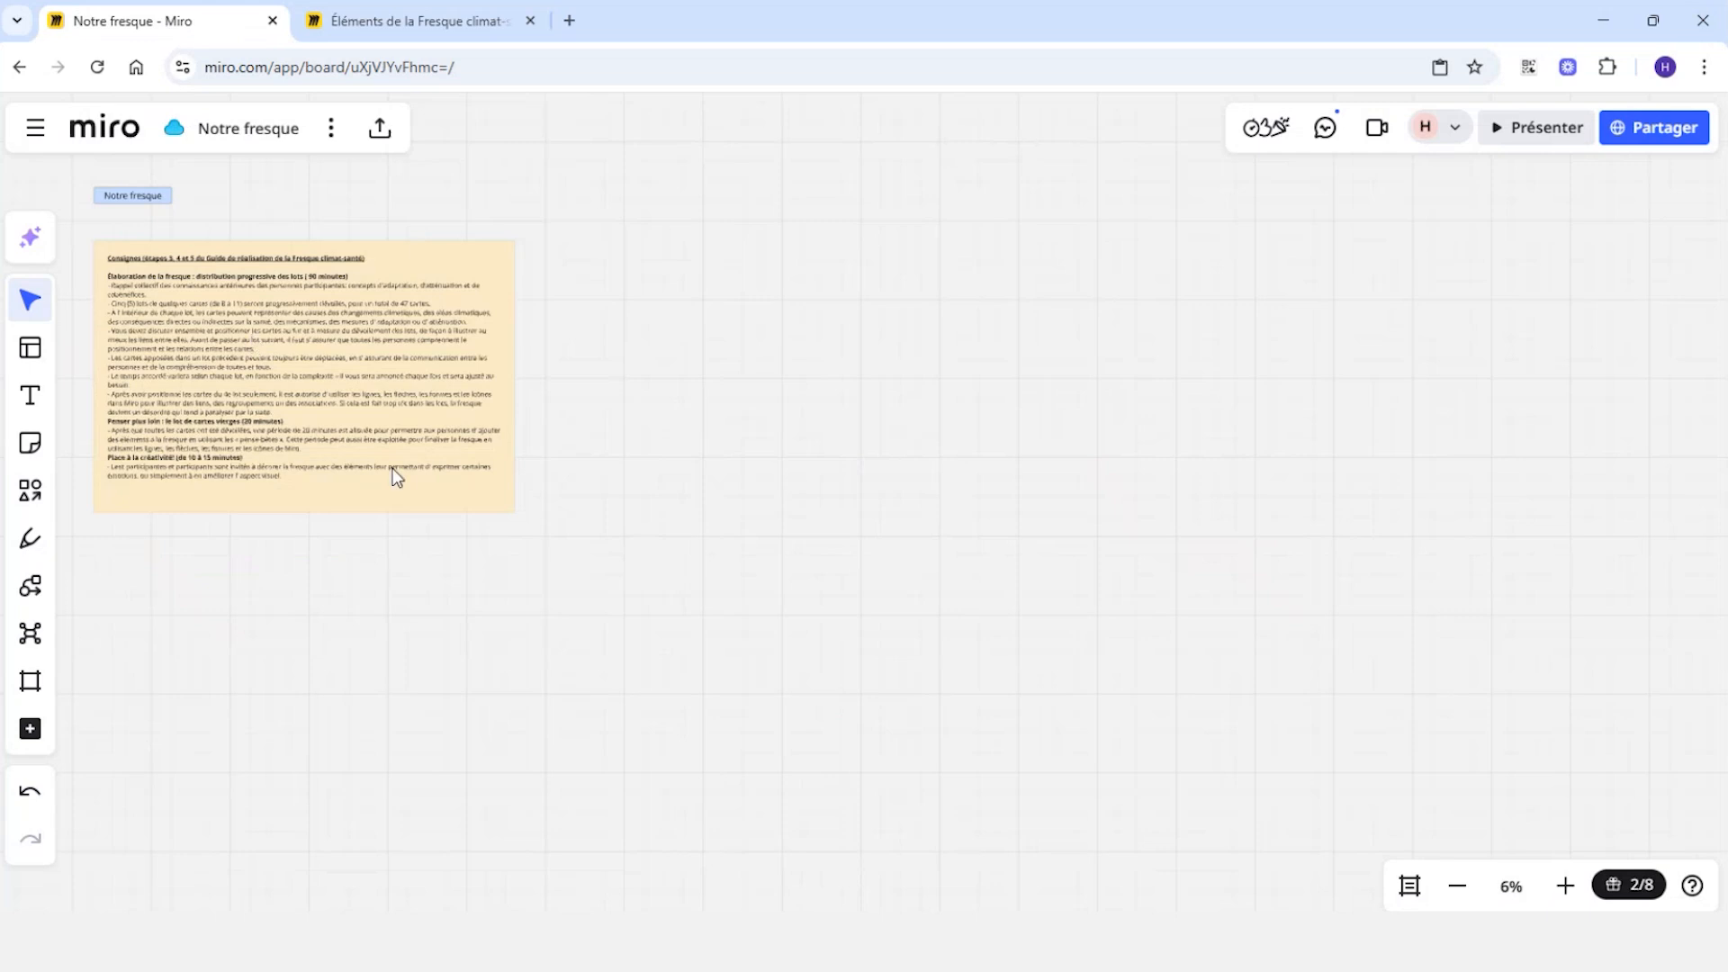
right_click(634, 521)
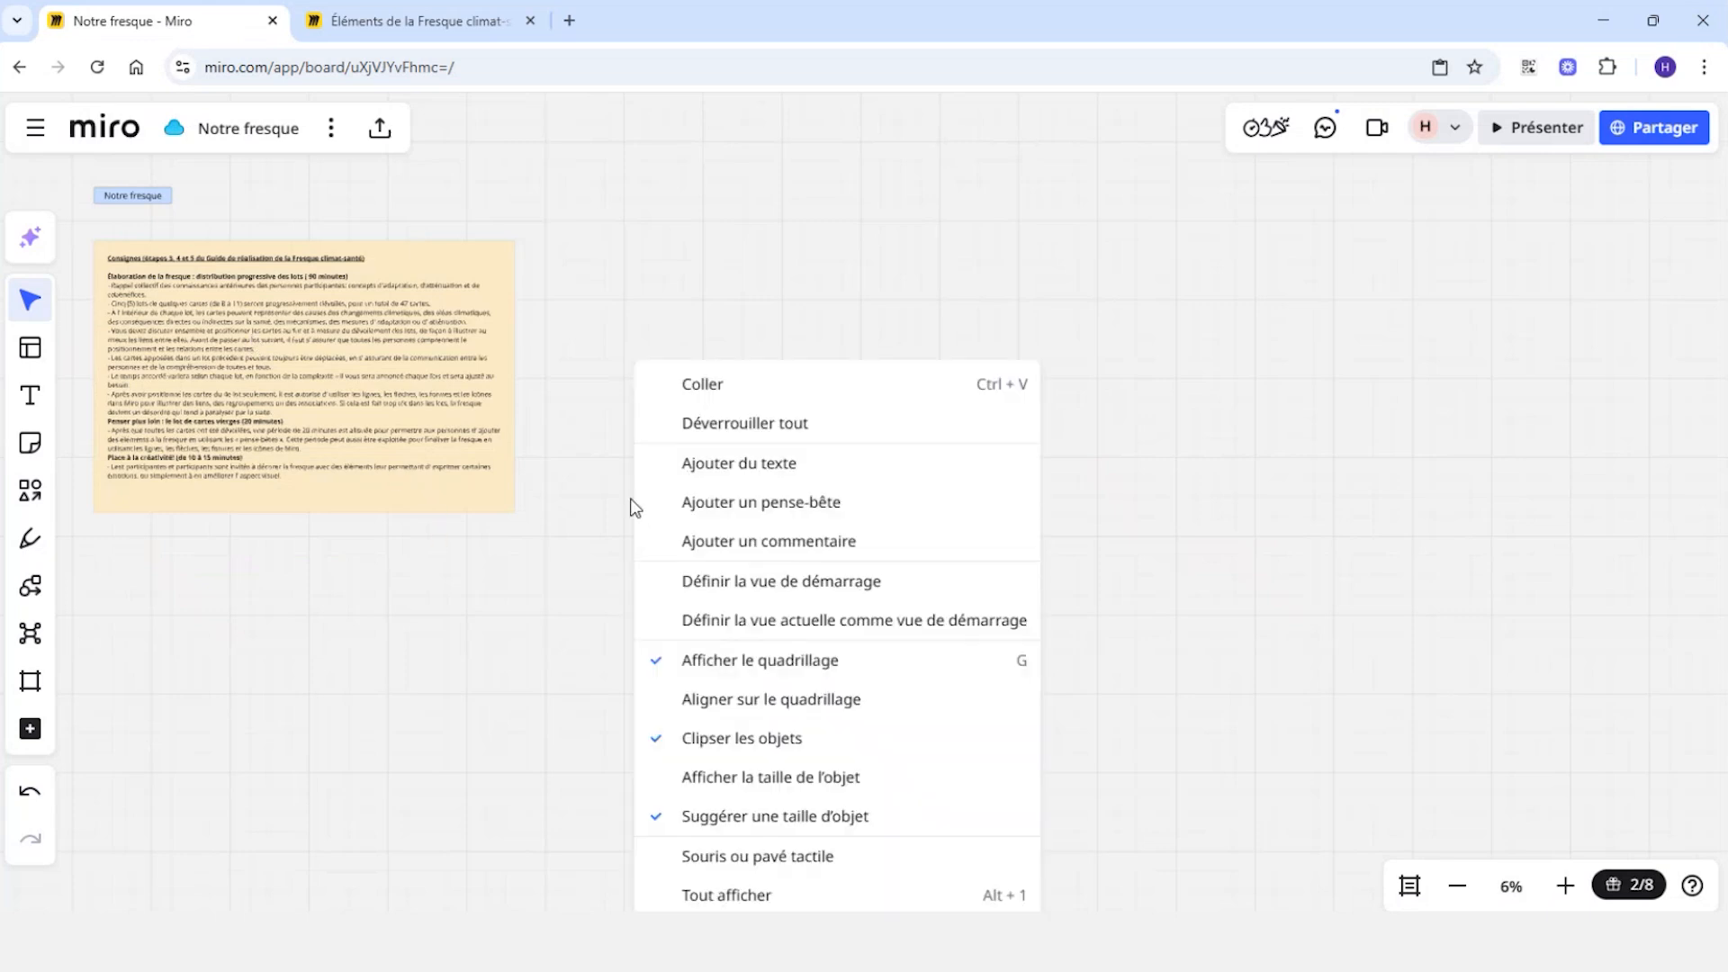
left_click(705, 384)
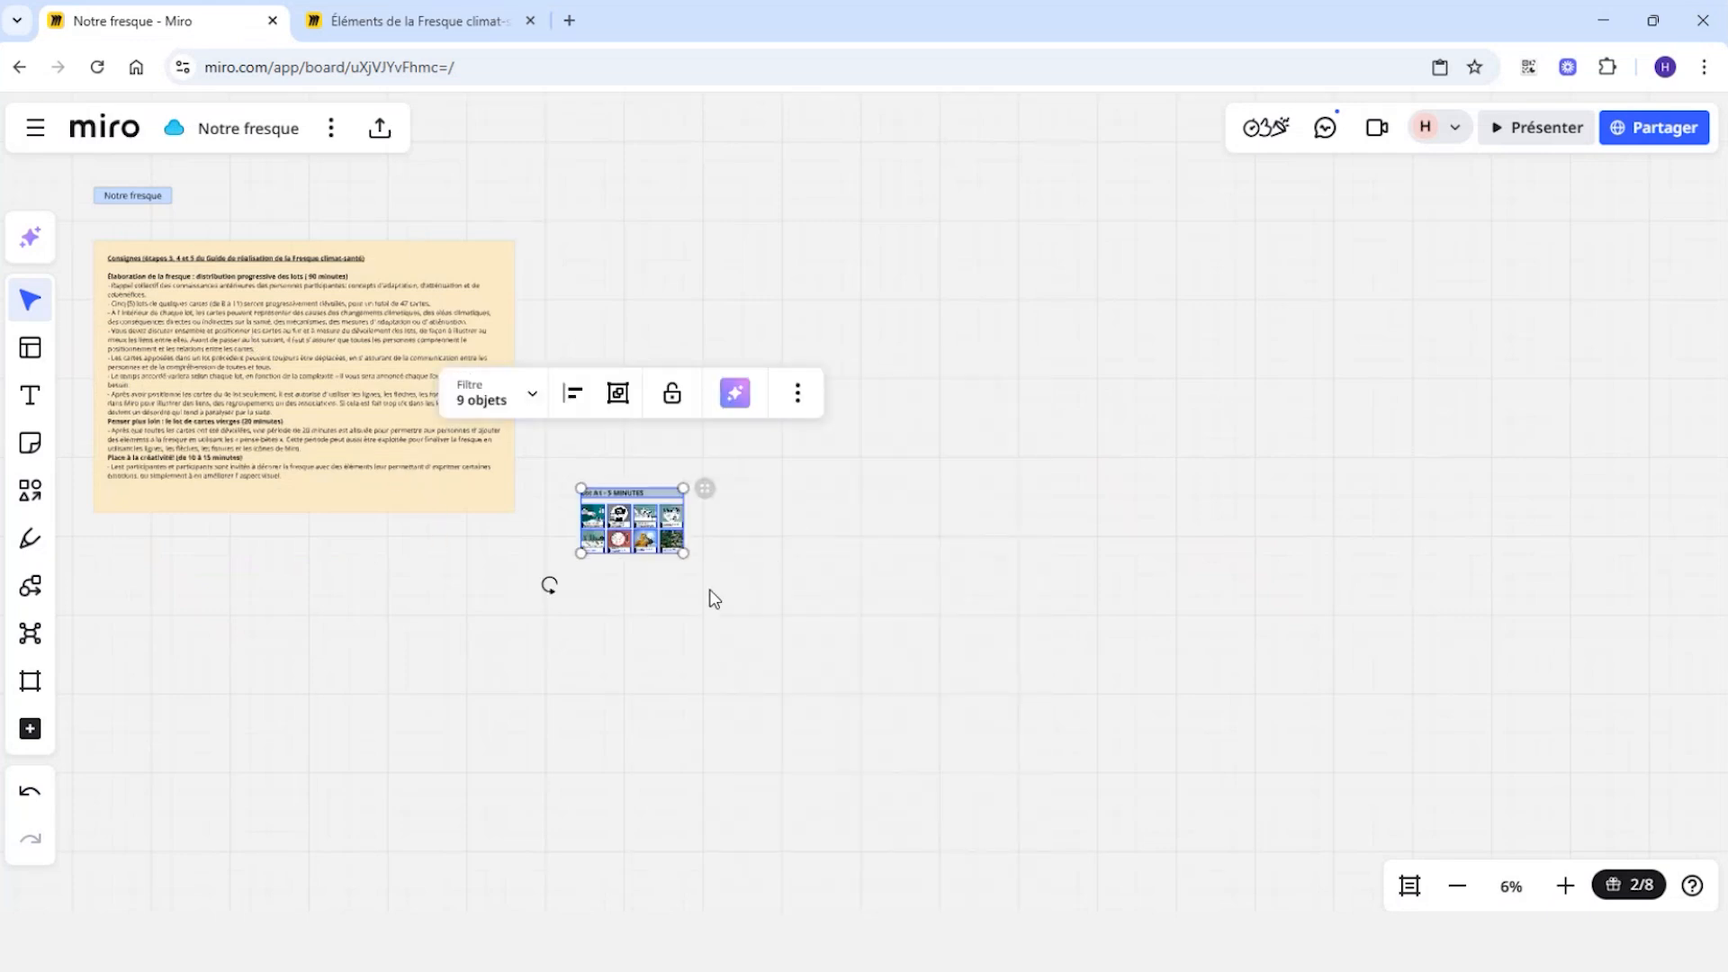
scroll(714, 594, "up", 5)
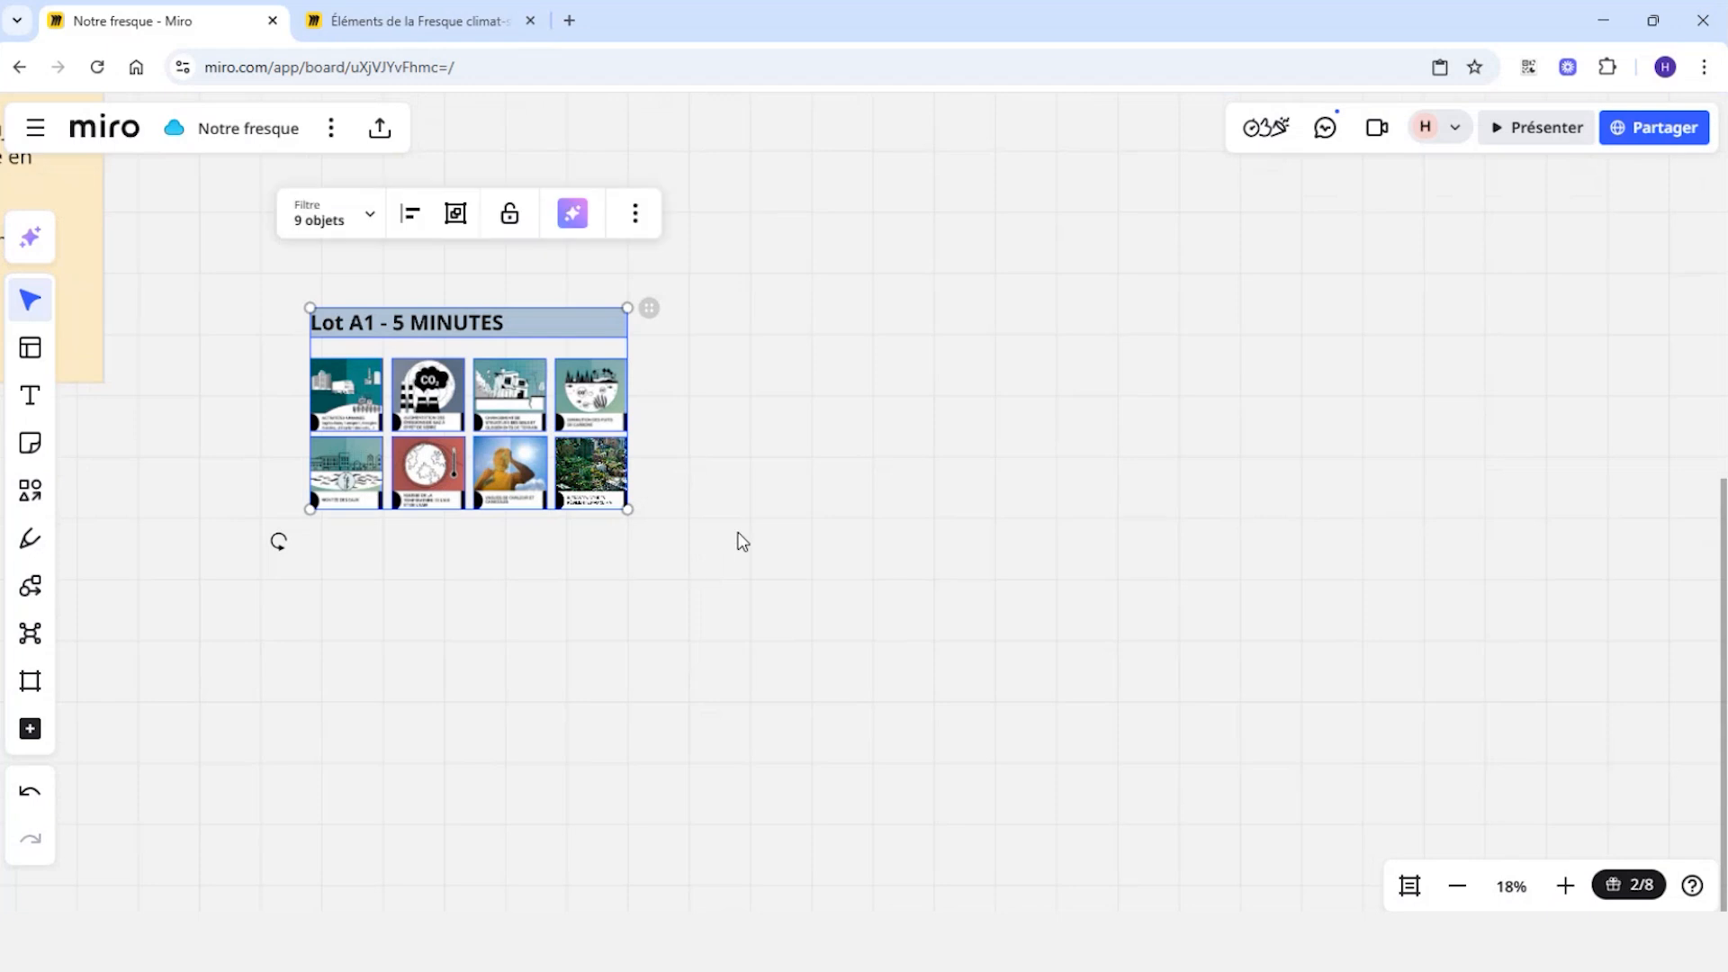
right_click(750, 511)
left_click(572, 619)
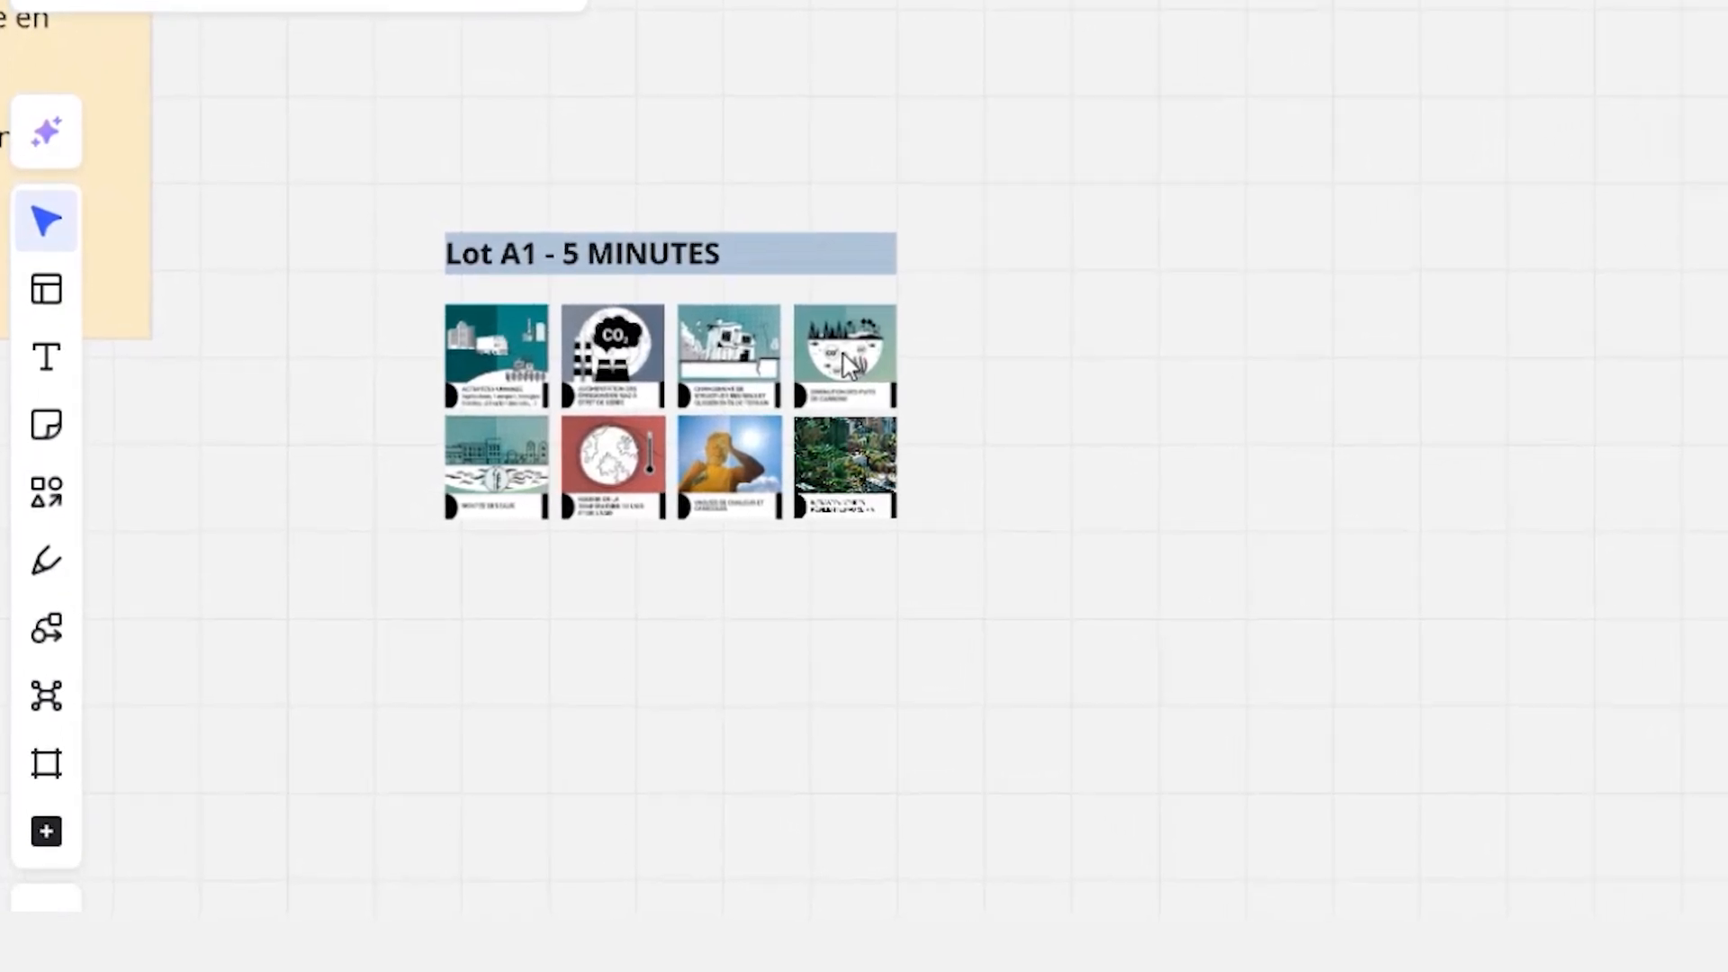
Move the last card of Lot A1's upper row out of the group, onto the empty canvas above and to its right
left_click_drag(851, 360, 1252, 134)
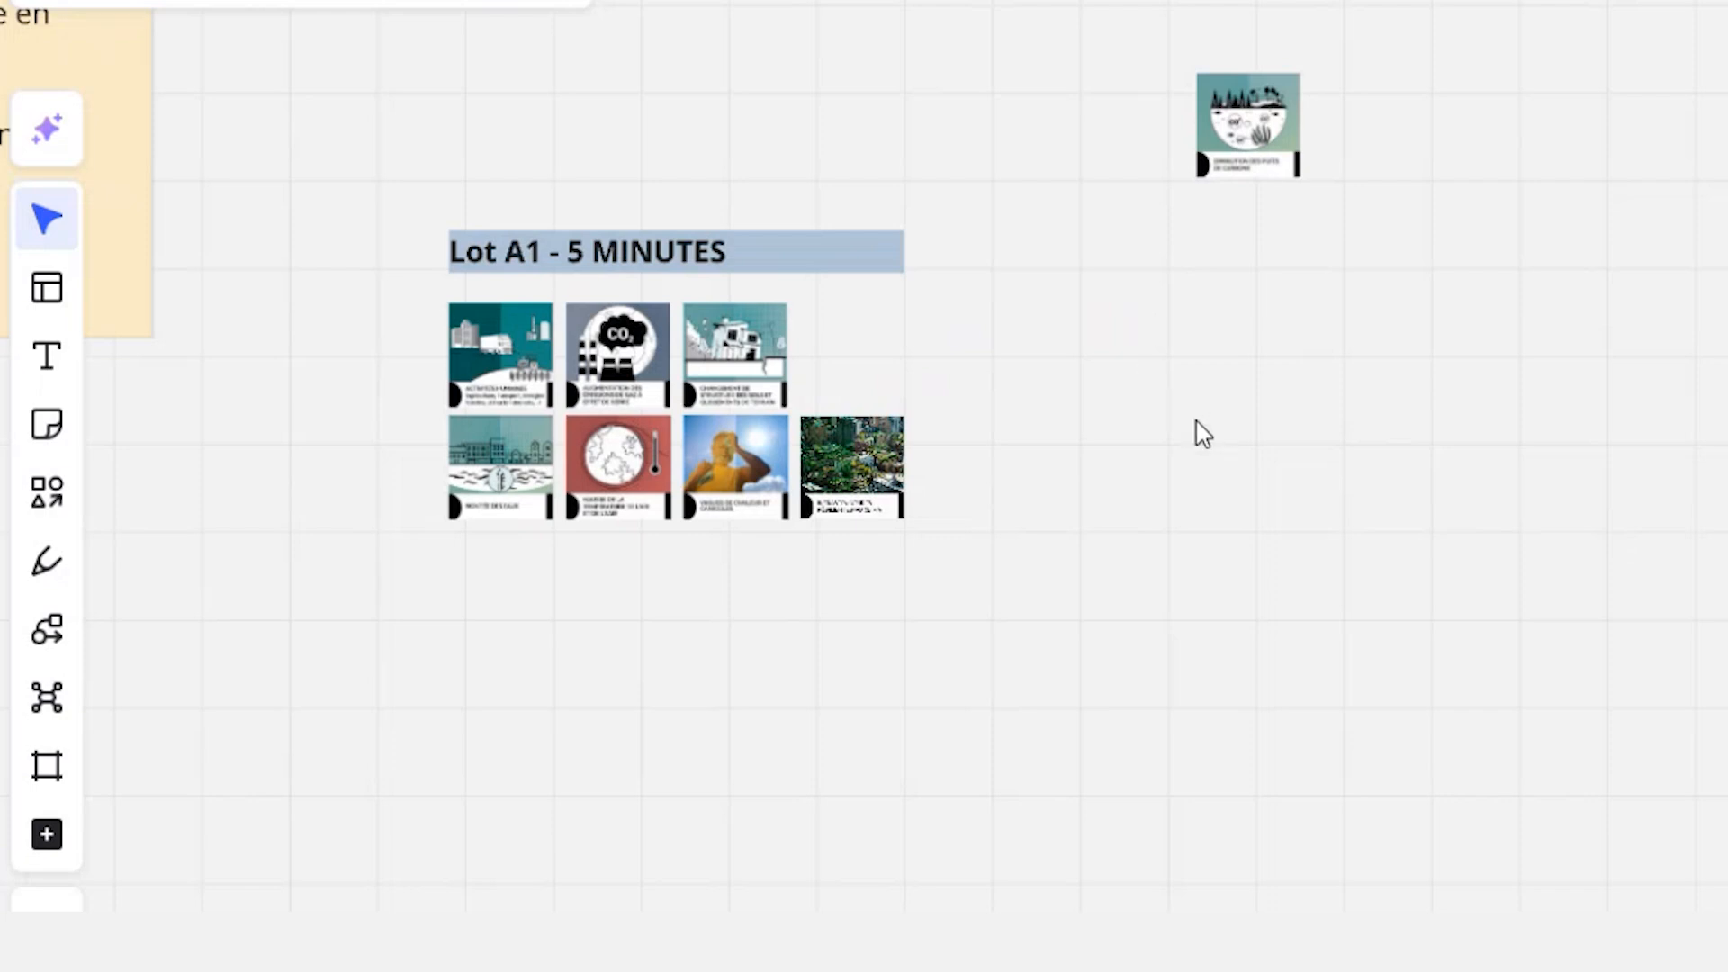
left_click_drag(1480, 412, 1348, 410)
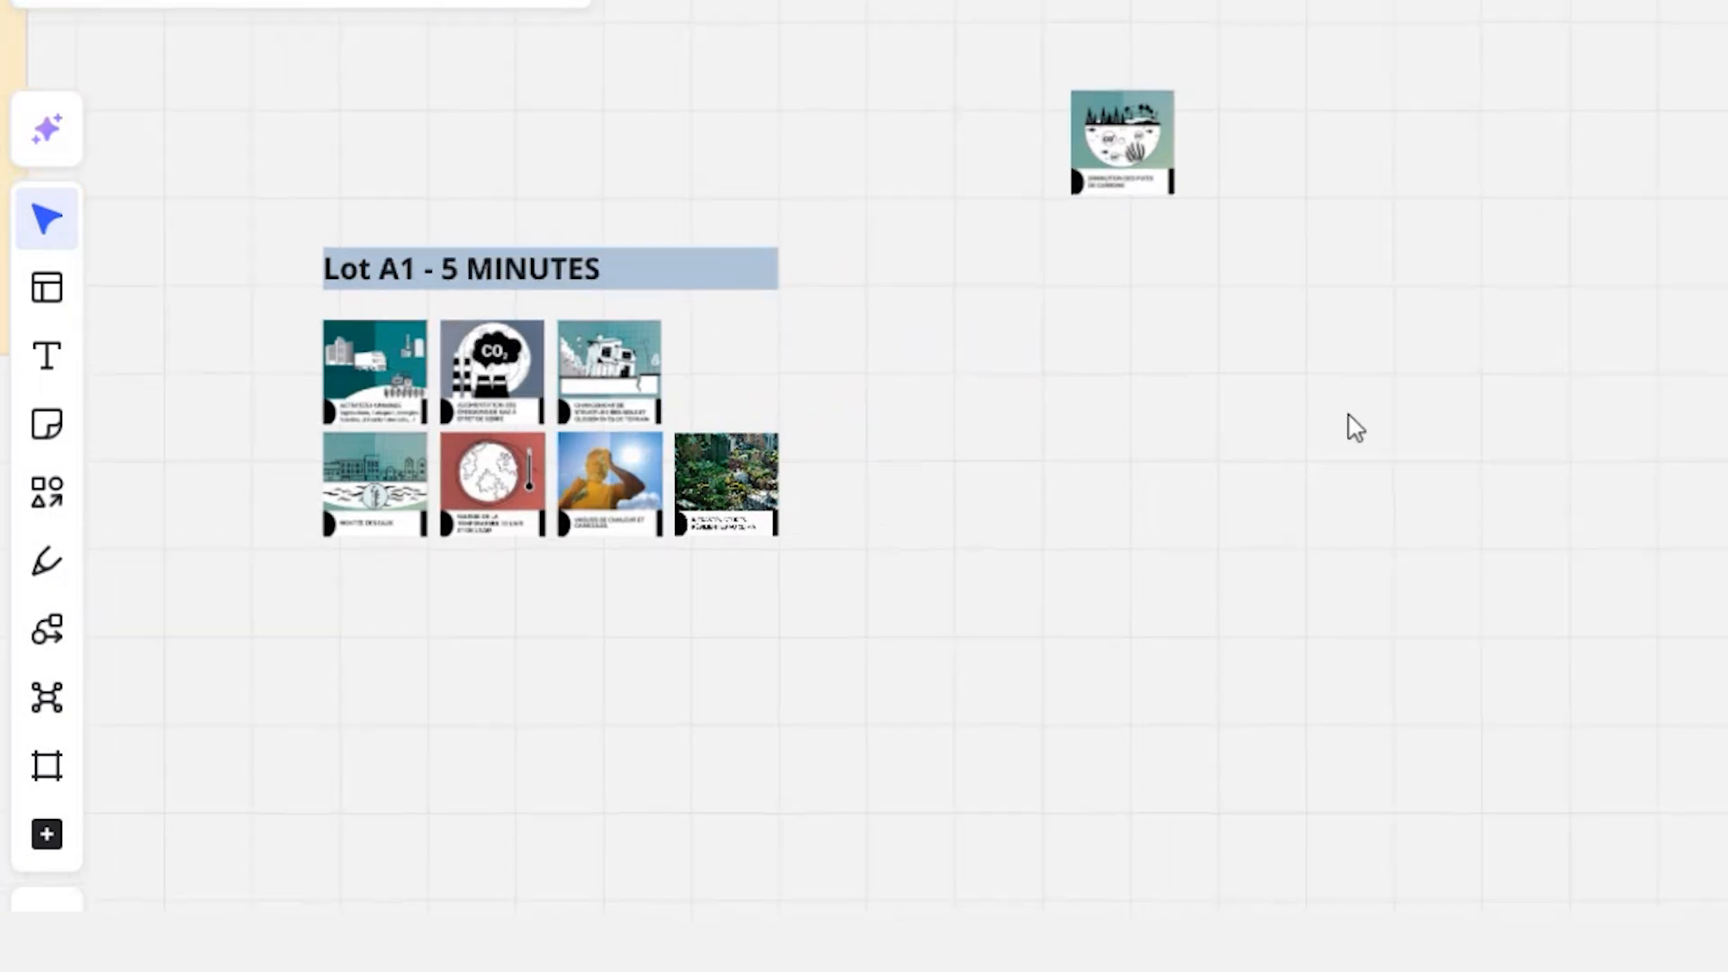
key("h")
key("v")
left_click_drag(1331, 413, 1083, 461)
left_click_drag(829, 510, 1135, 462)
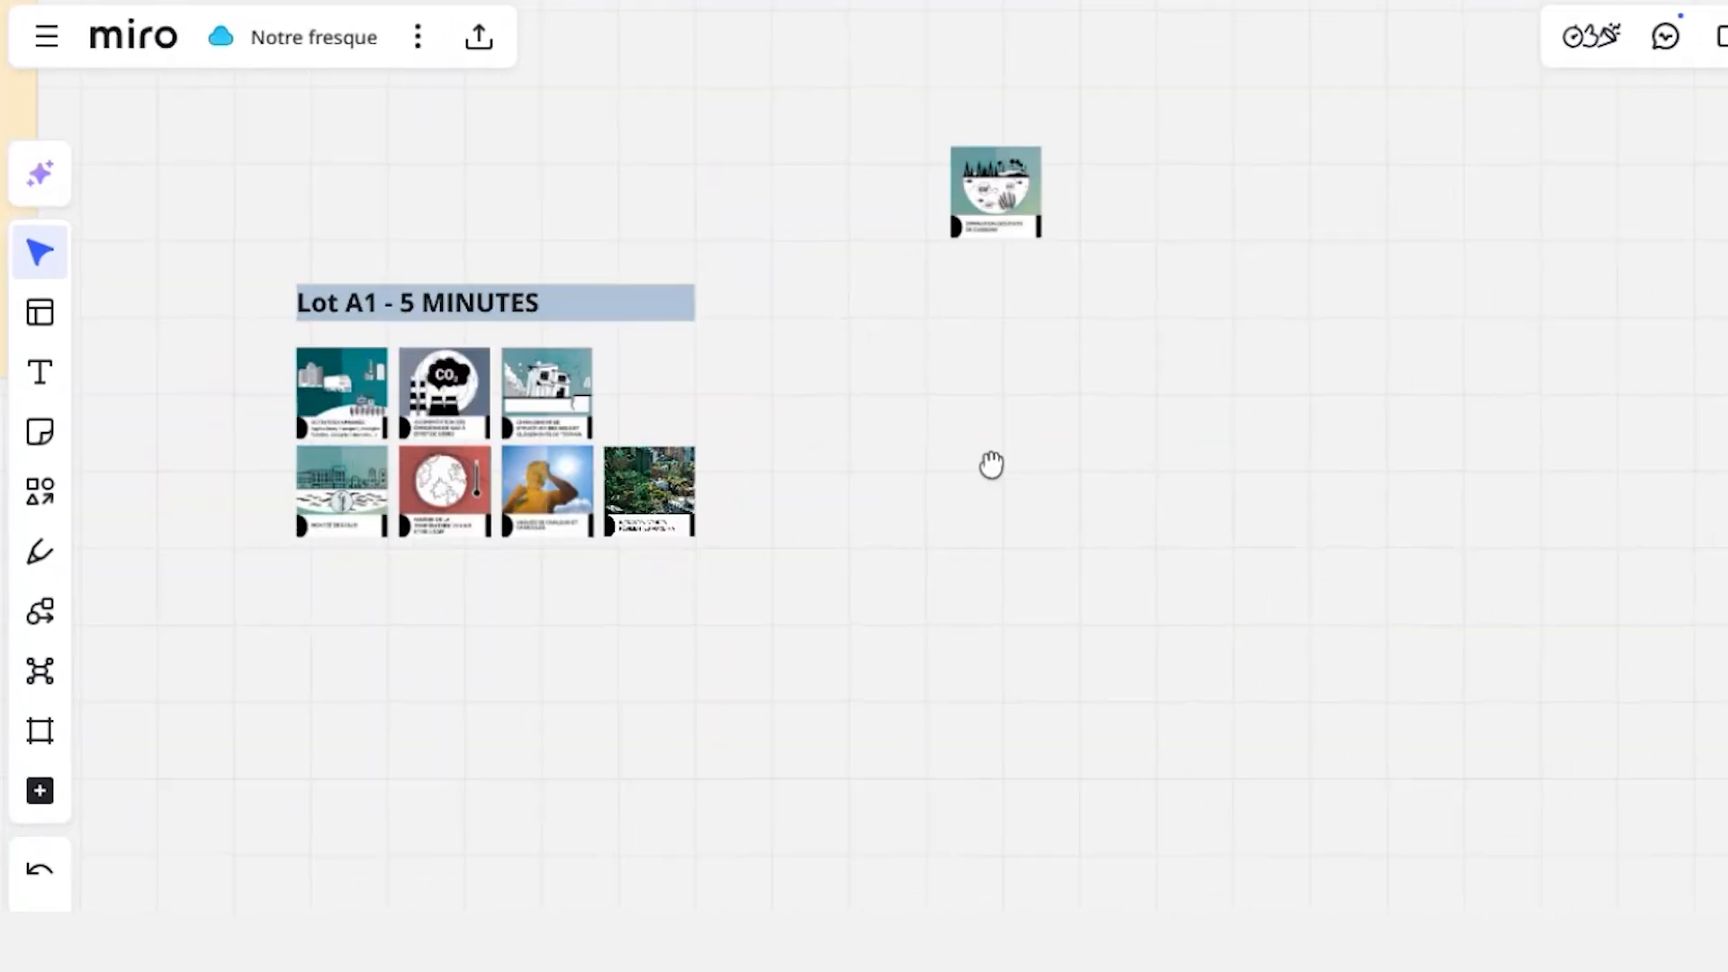
left_click_drag(991, 465, 970, 368)
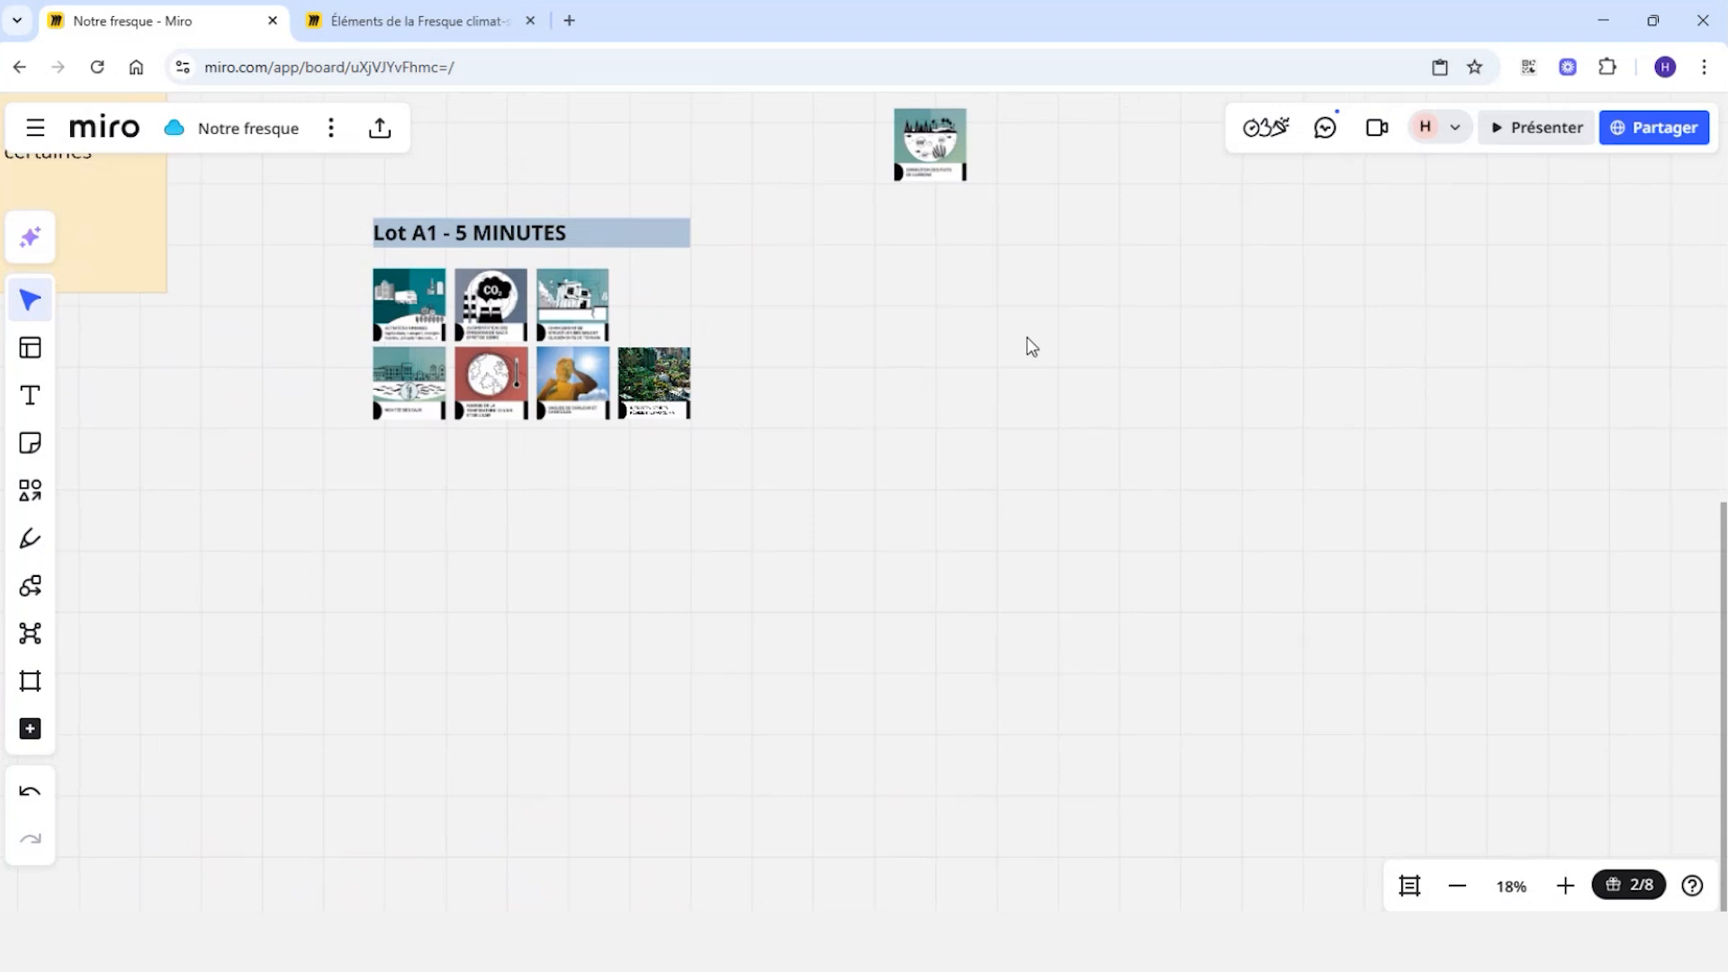
left_click_drag(1072, 328, 1019, 396)
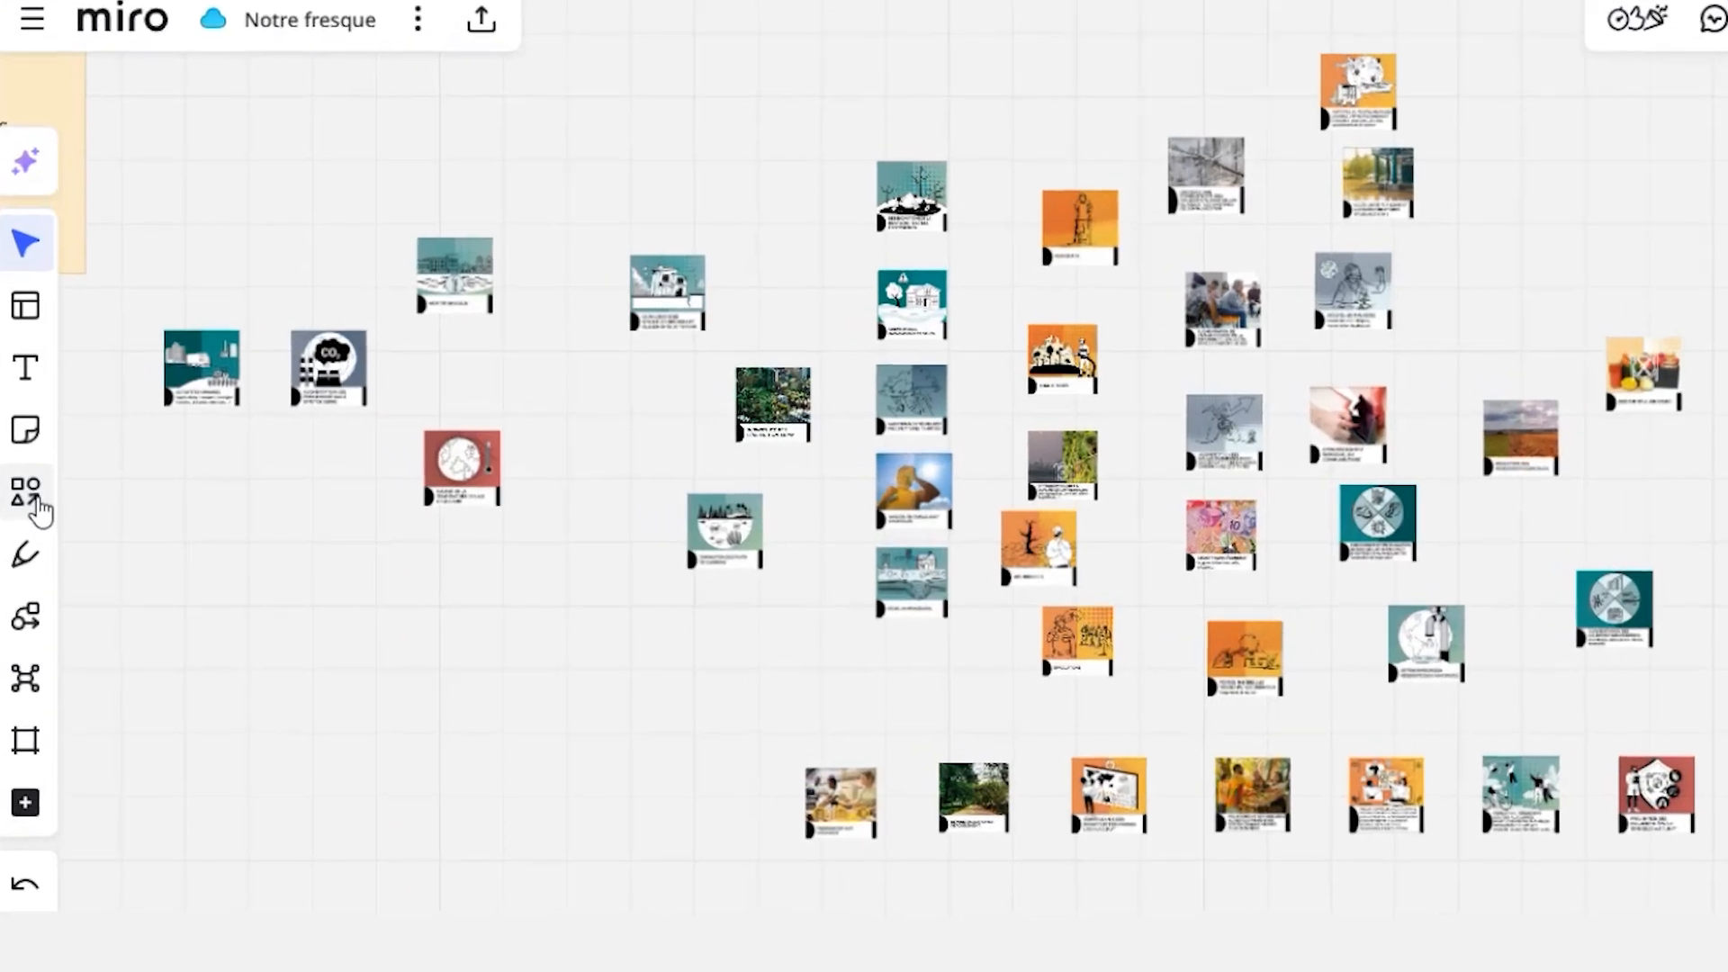
Draw a tall rounded rectangle around the two stacked cards beside the CO₂ card and make its fill transparent
left_click(39, 511)
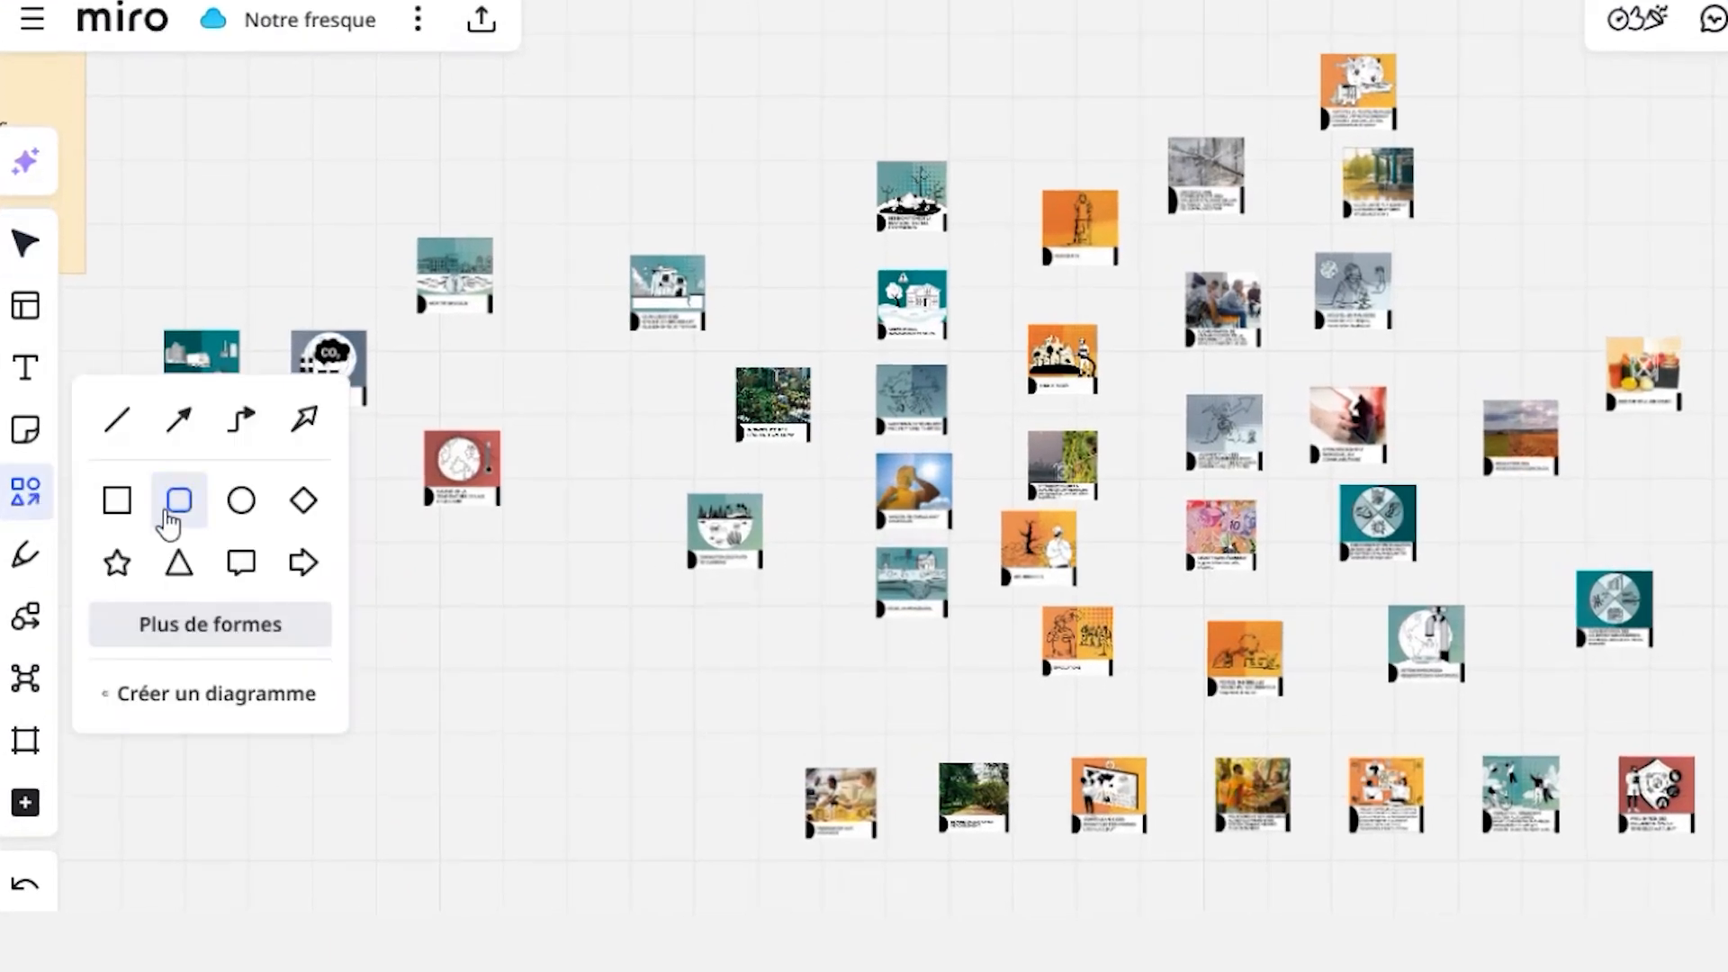
left_click_drag(402, 197, 521, 547)
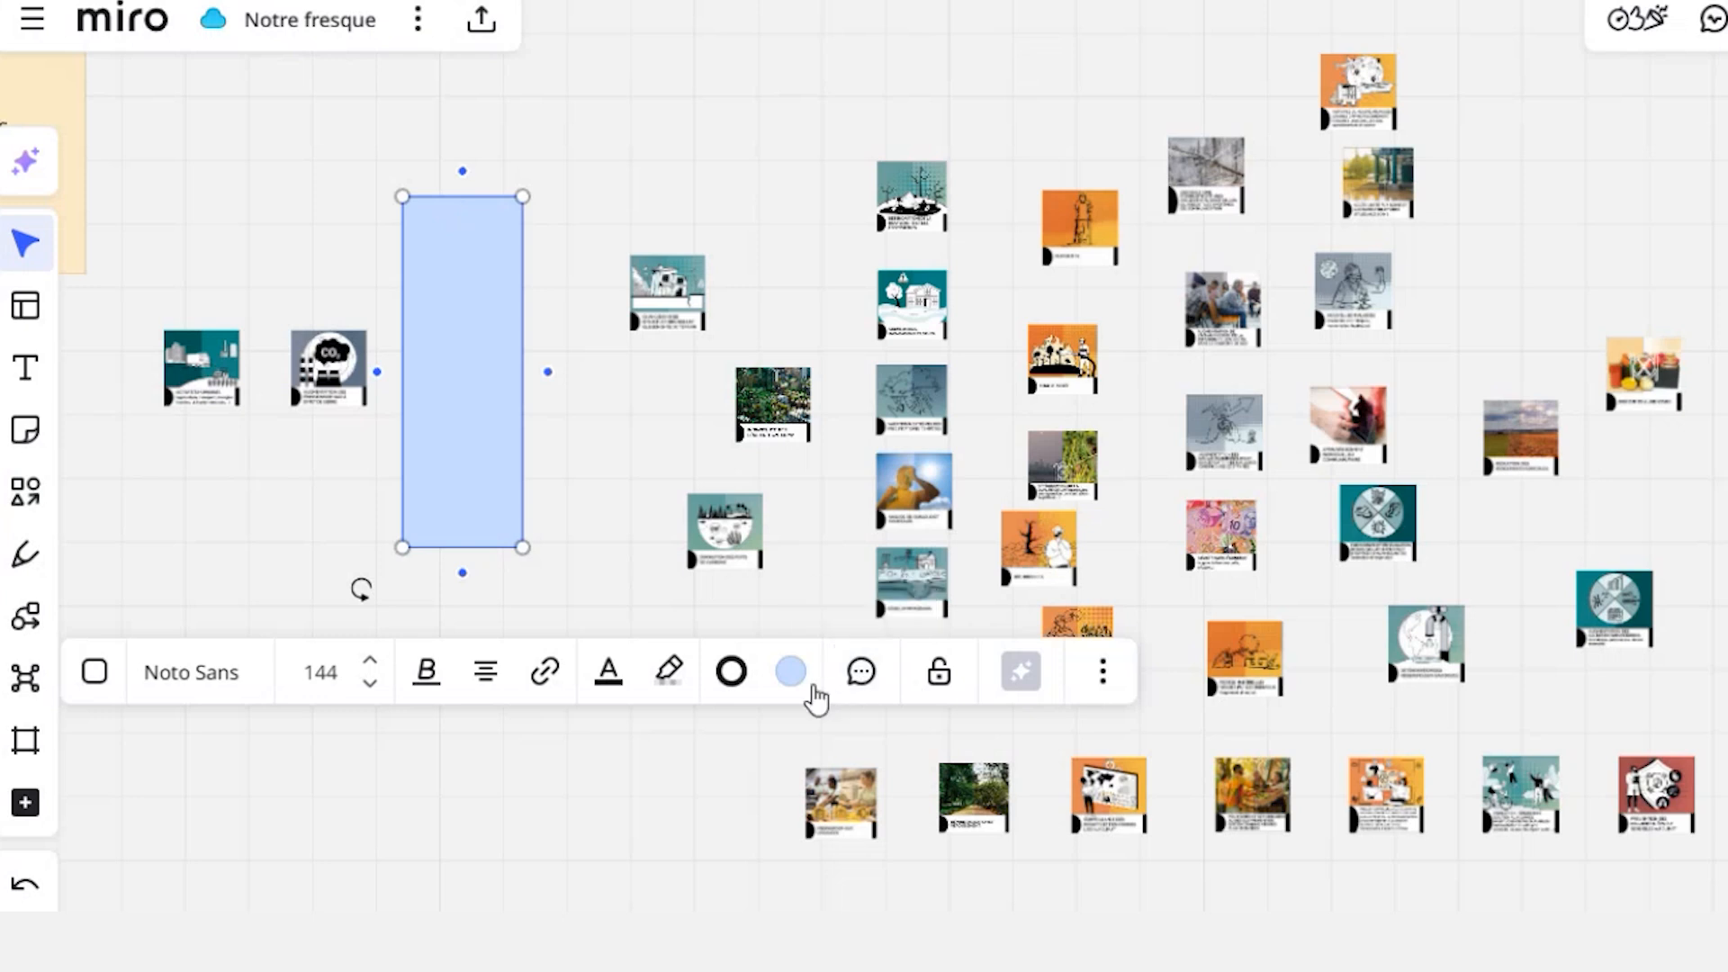
left_click(798, 683)
left_click(699, 246)
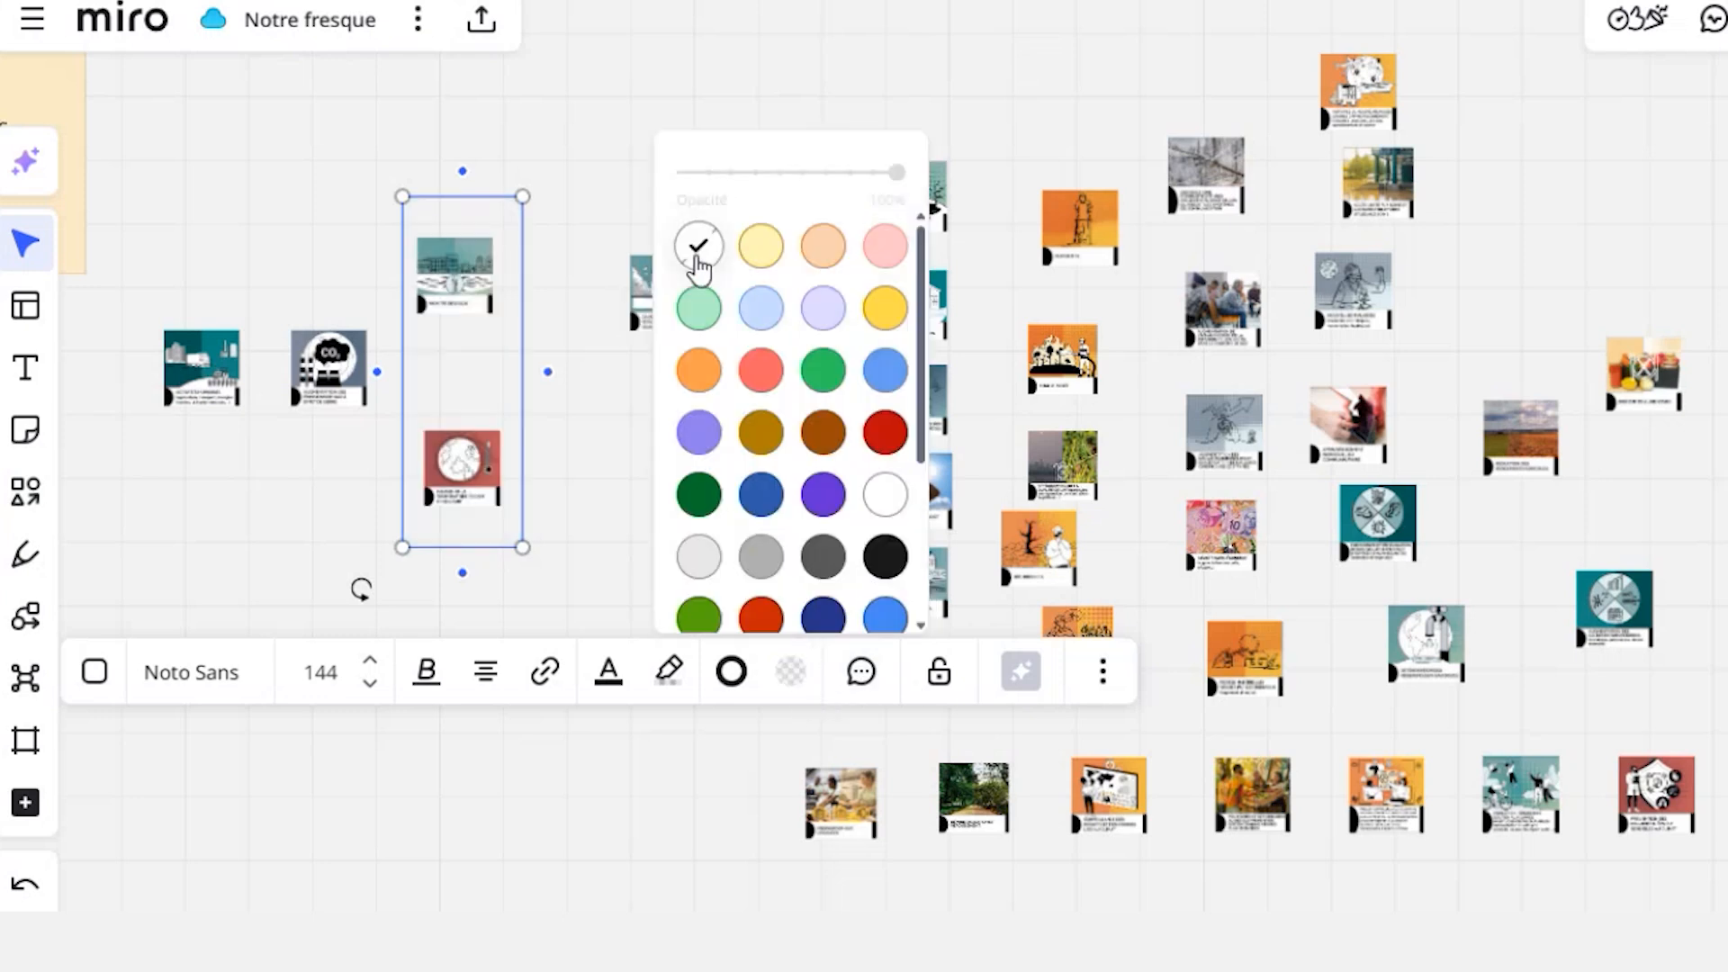
Give the rounded rectangle around the two stacked cards a thicker, dark red solid border
left_click(740, 682)
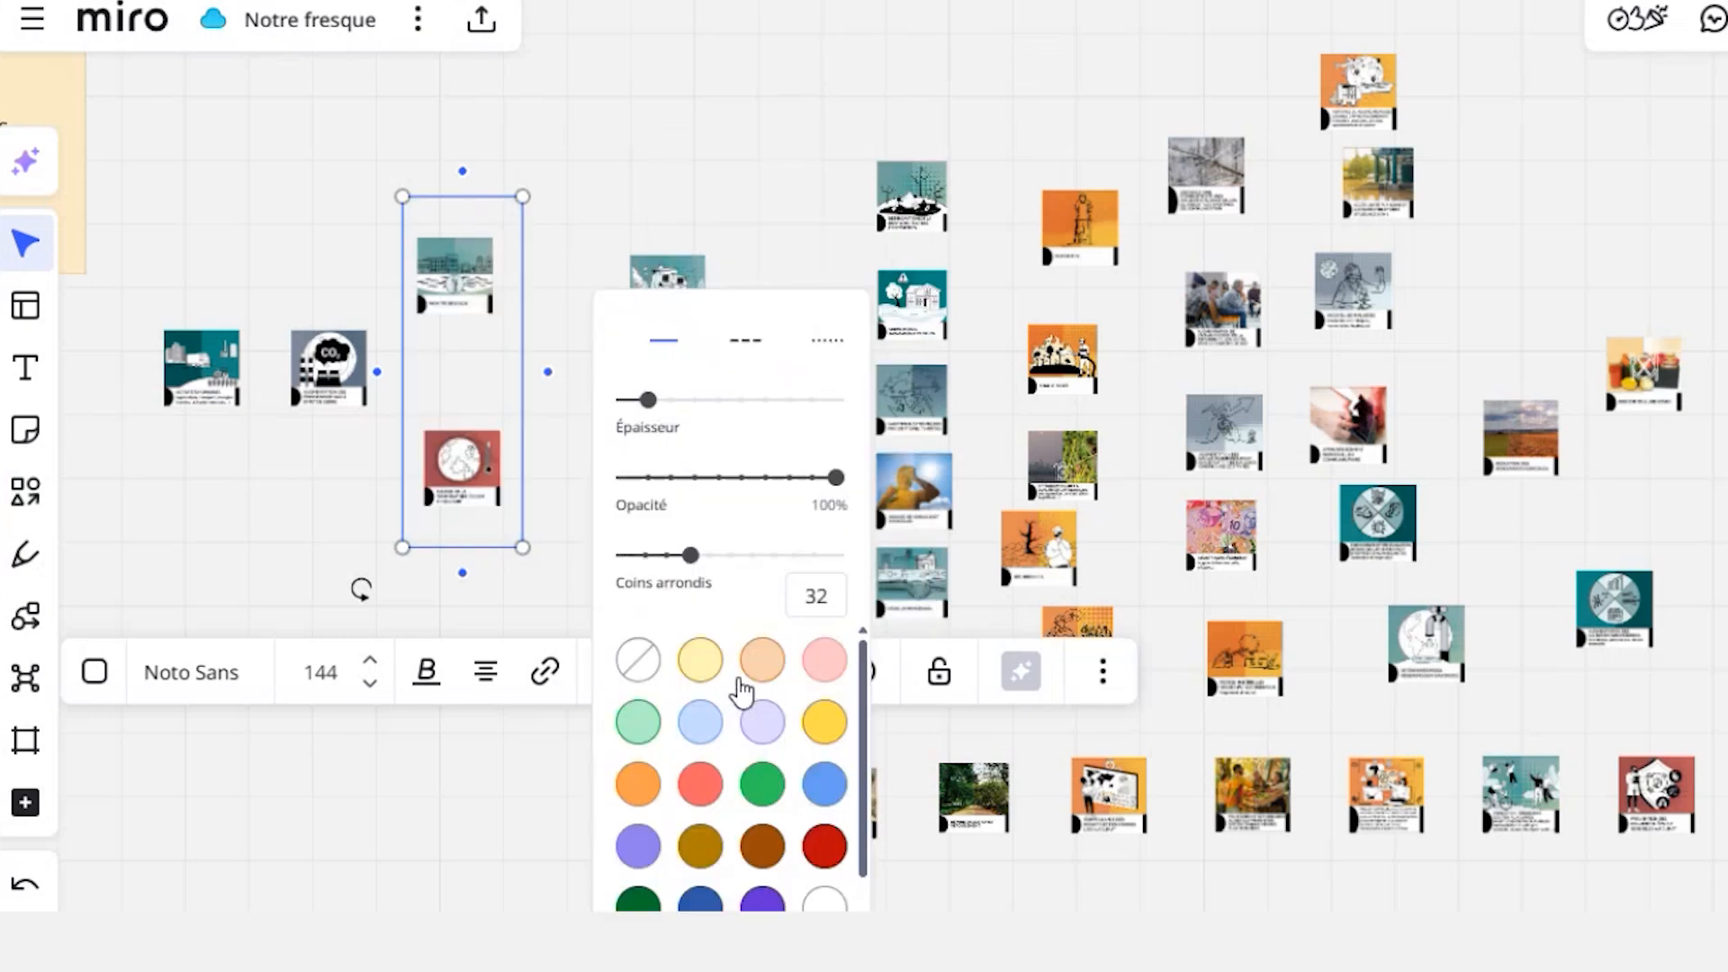
left_click_drag(650, 399, 740, 399)
left_click(823, 846)
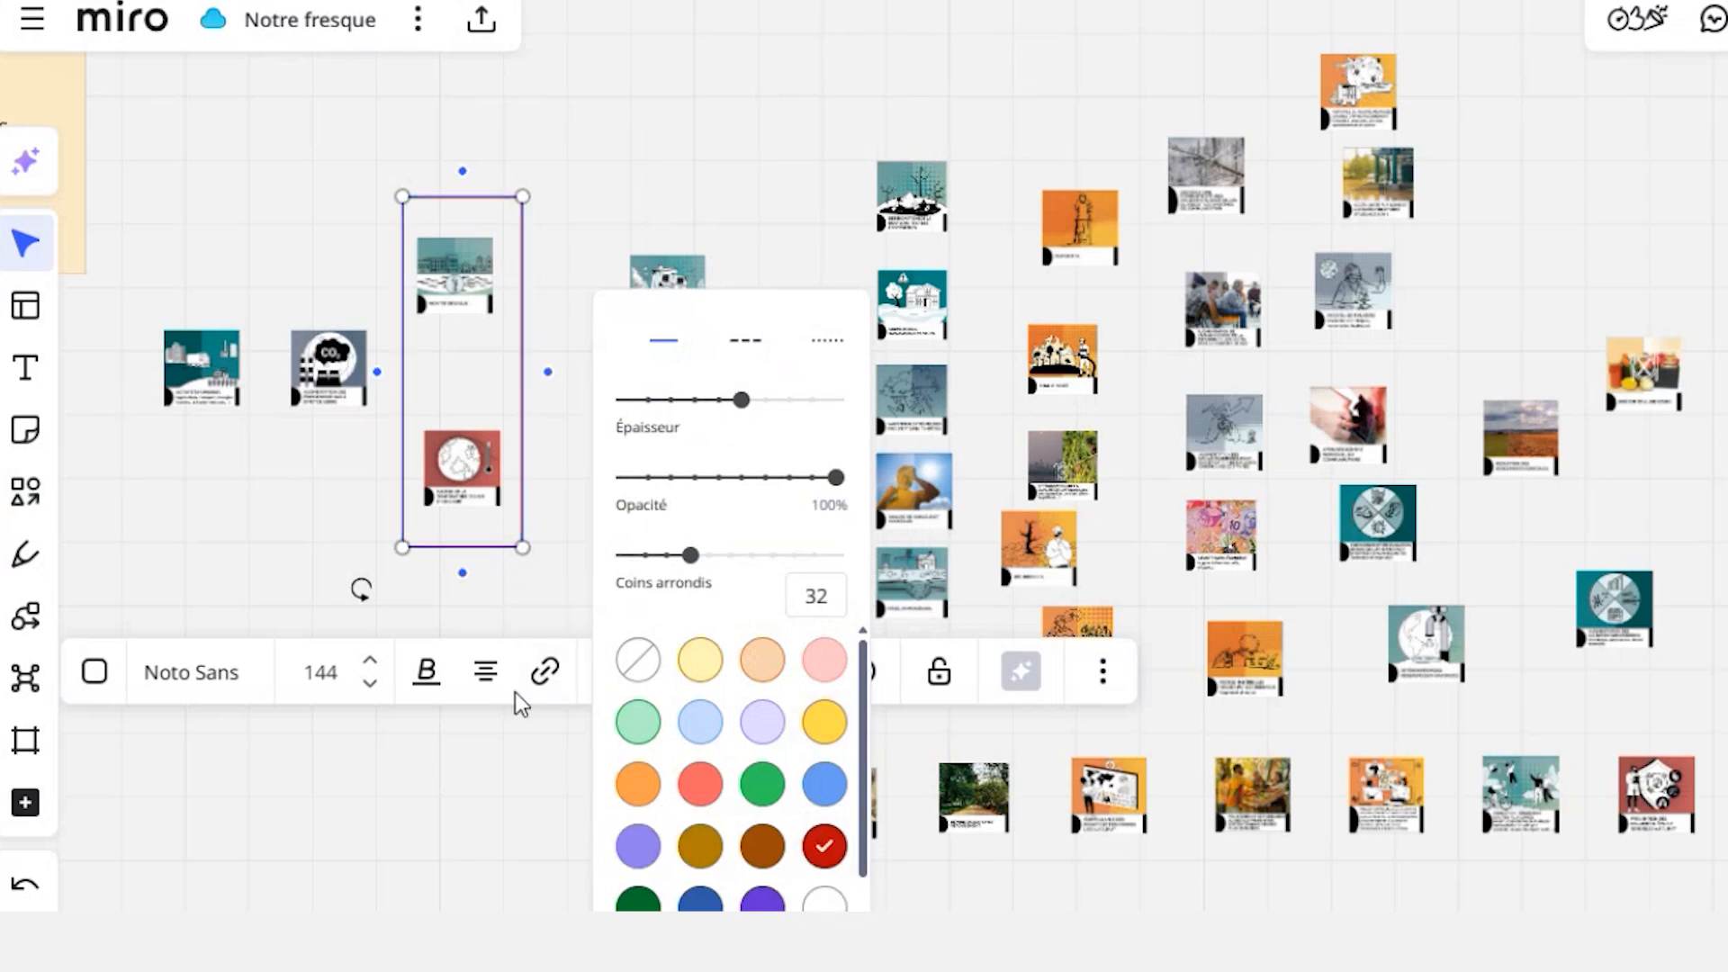
left_click(195, 693)
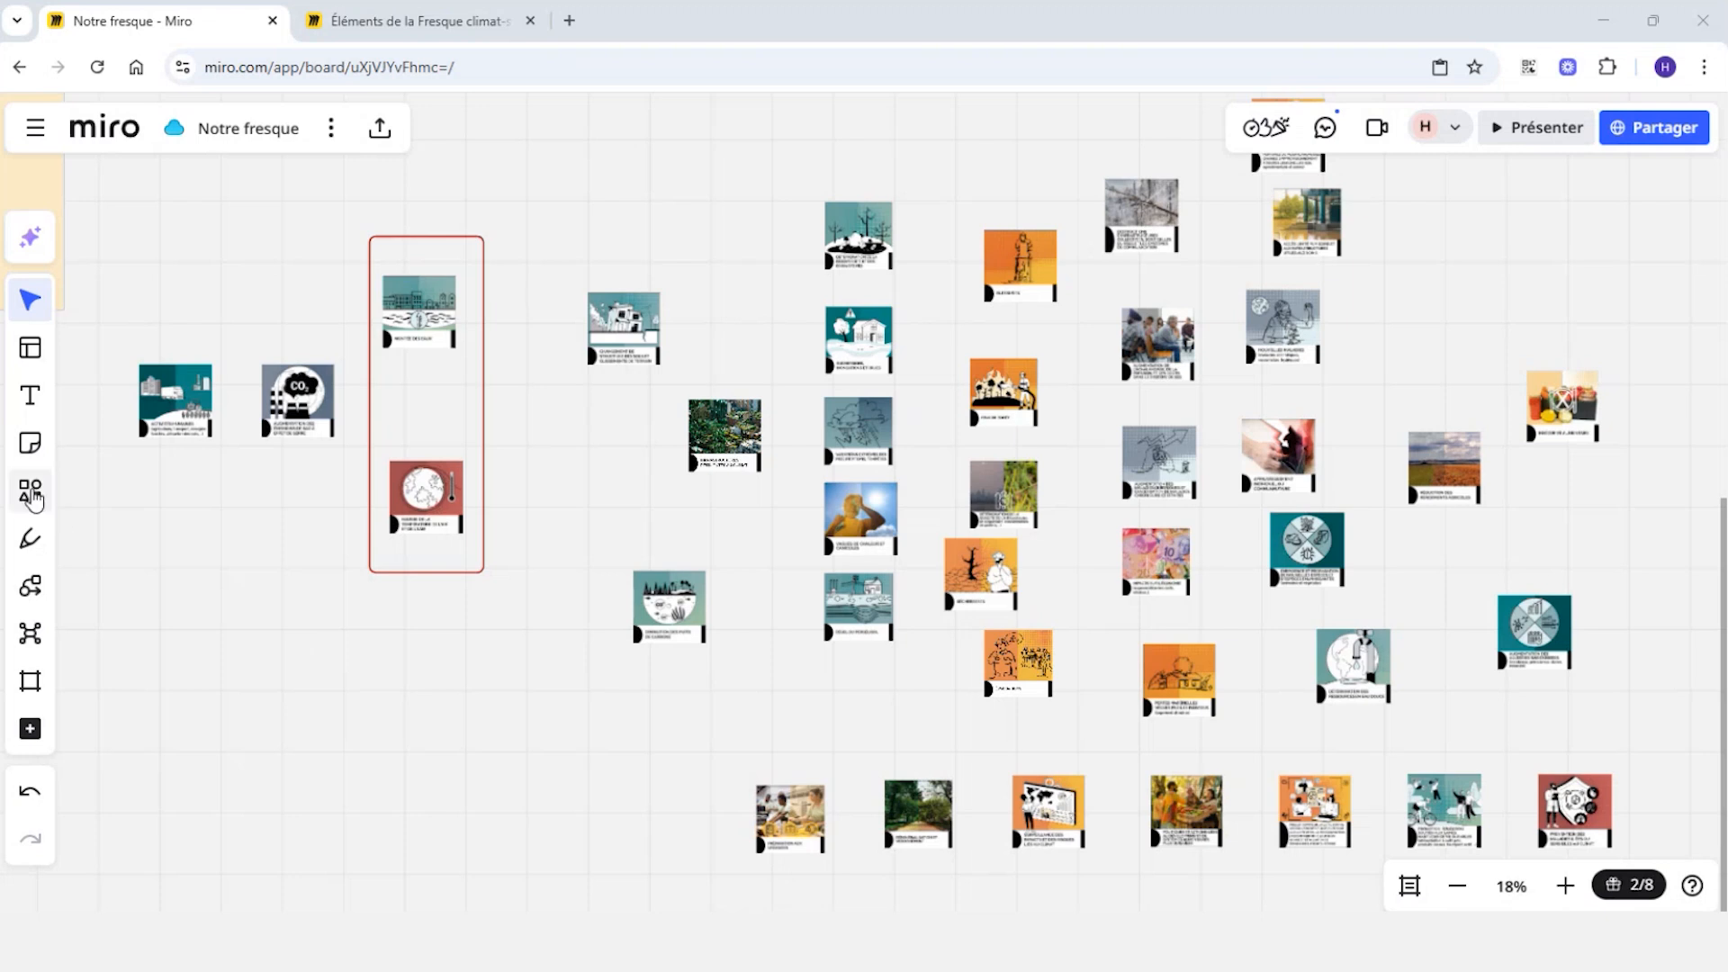
Start a straight arrow line for linking elements near the red-outlined rectangle
left_click(32, 495)
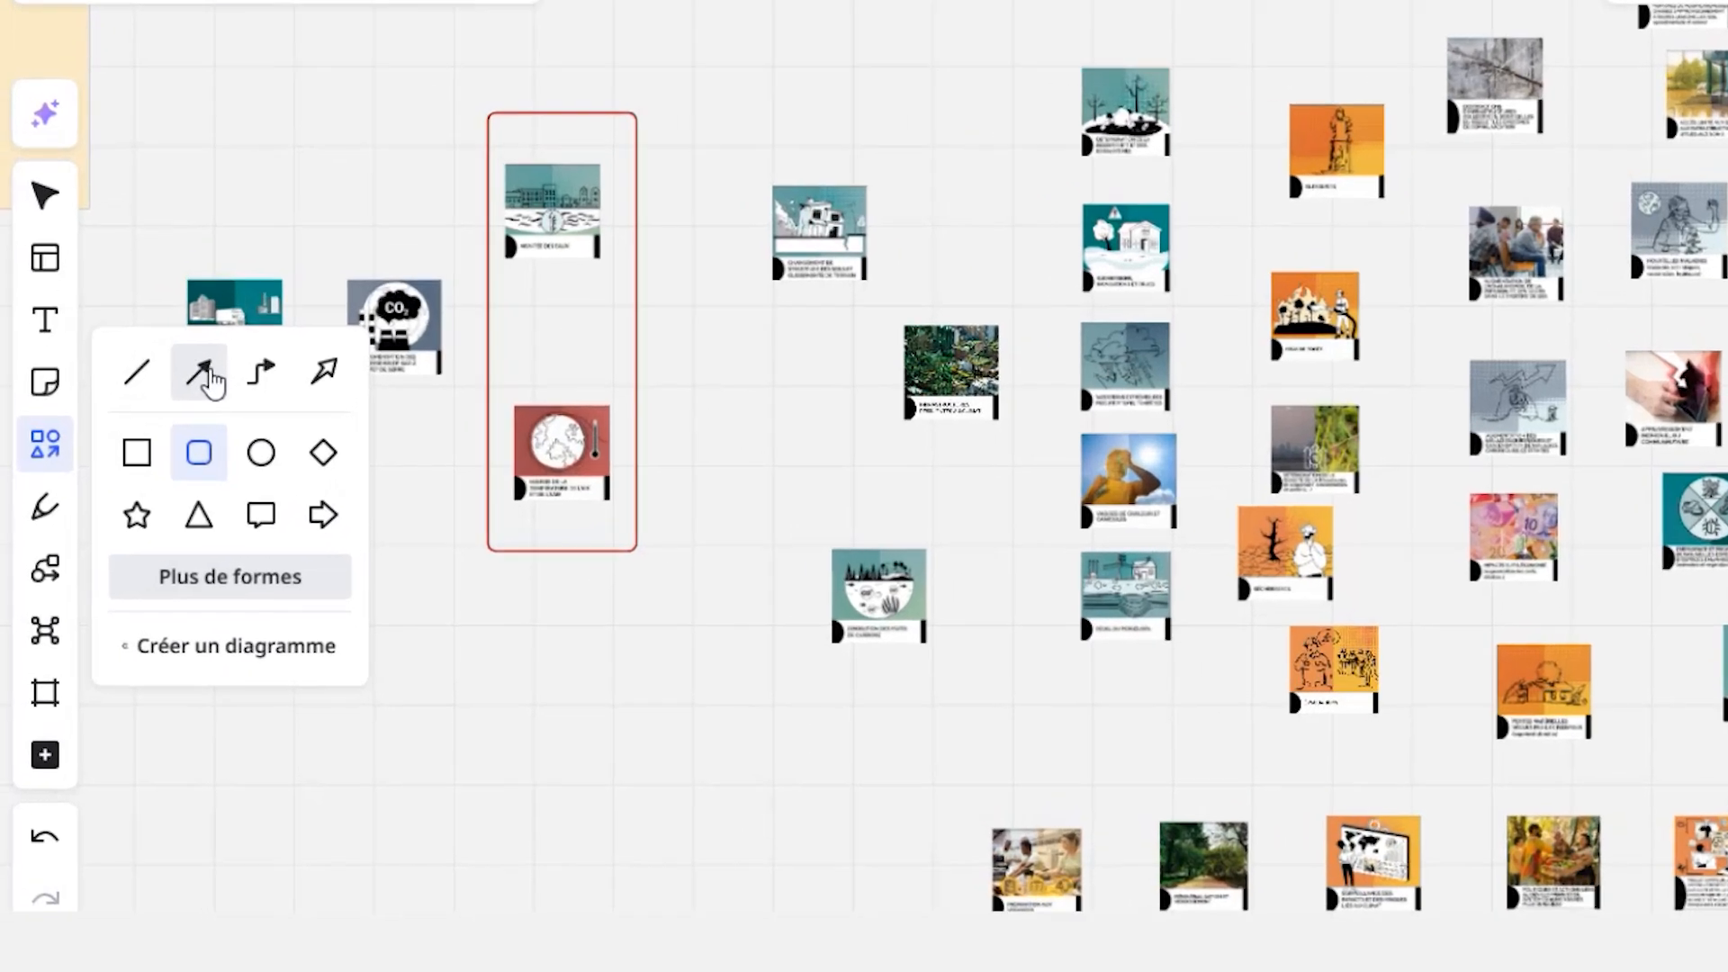
left_click(200, 372)
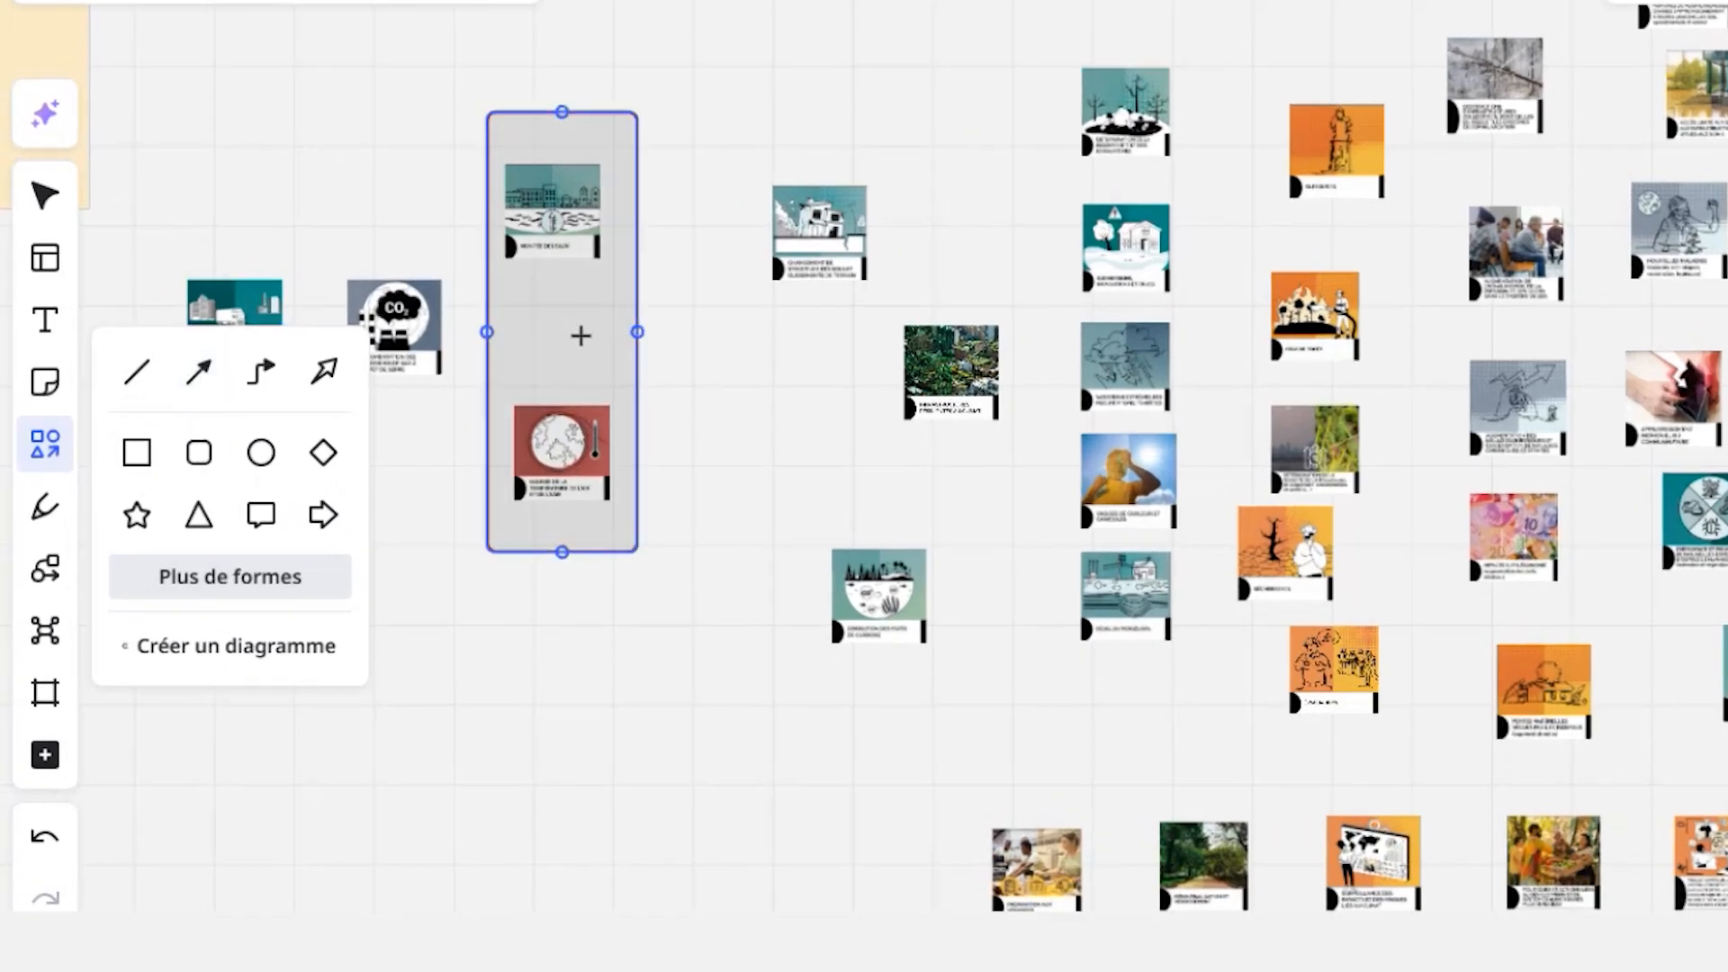